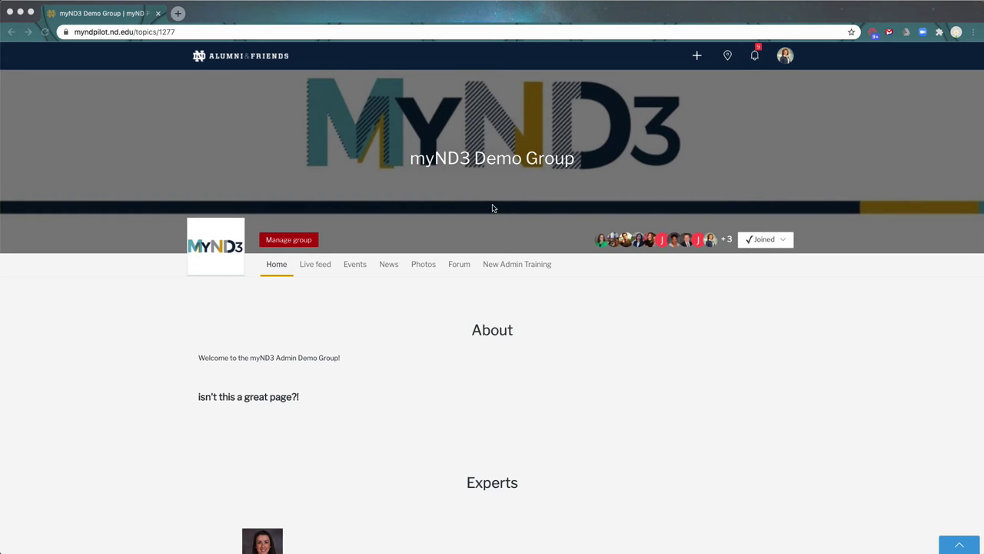
# - Copy the link address of the Football Ticket Exchange discussion in the group's forum
pyautogui.click(459, 266)
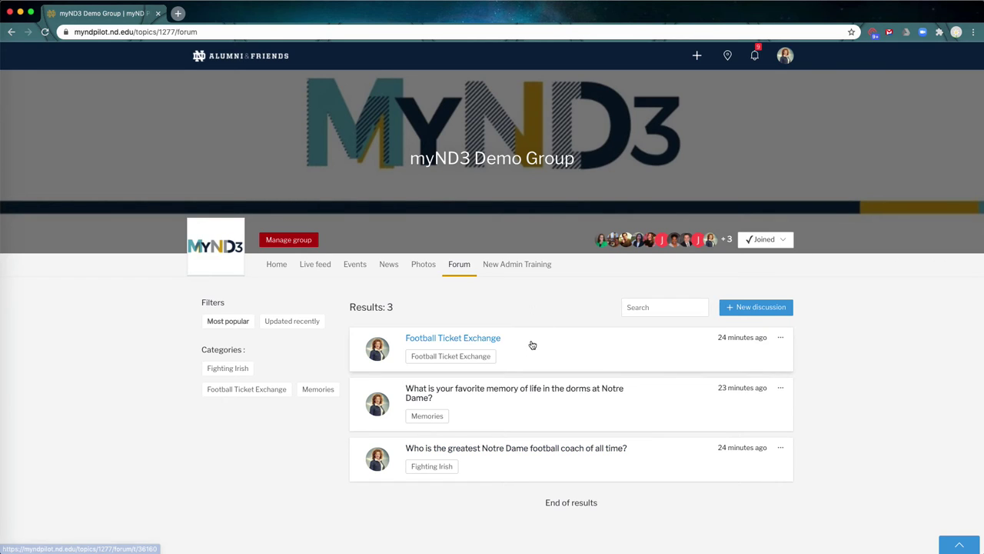
pyautogui.tripleClick(442, 340)
pyautogui.rightClick(442, 340)
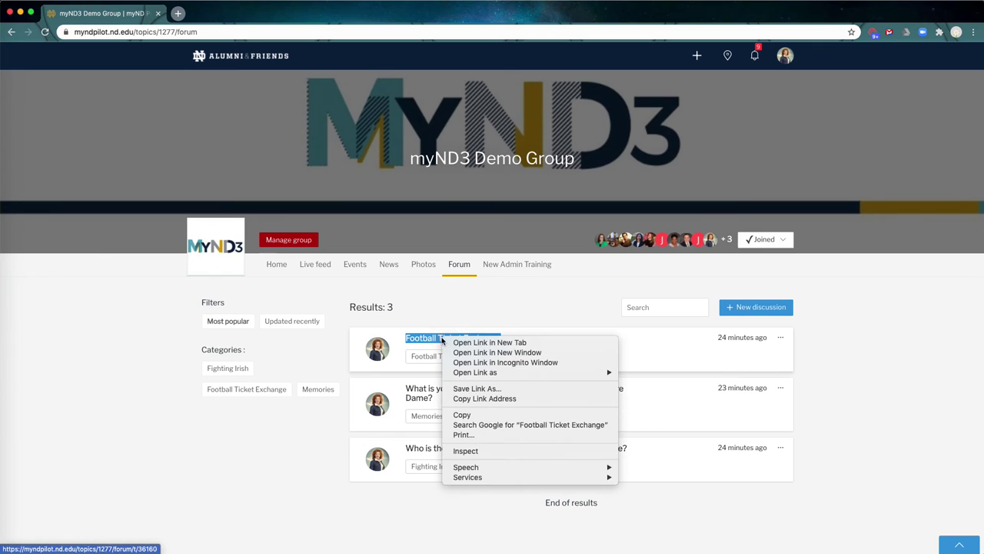
pyautogui.click(490, 399)
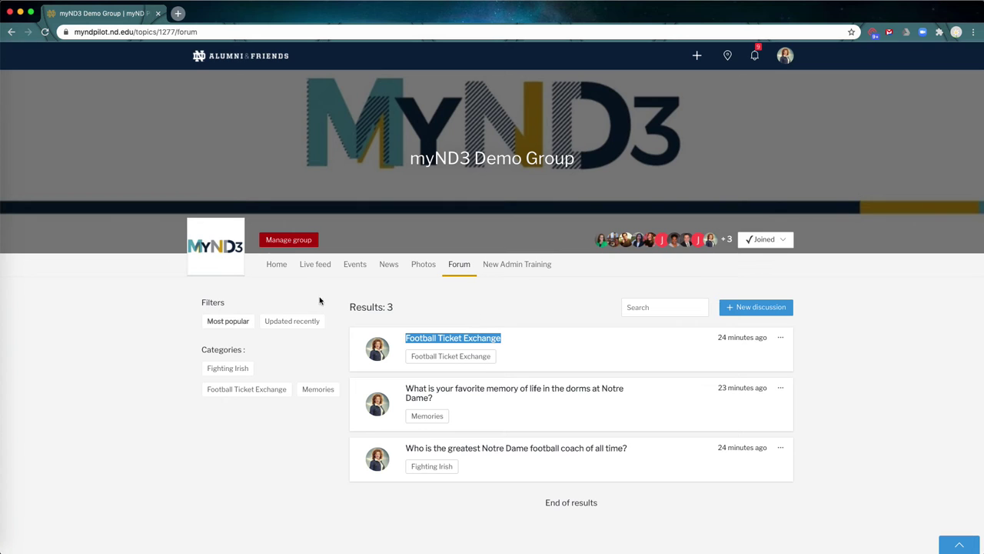
# - Add a new custom tab named Football Ticket Exchange to the group's user menu
pyautogui.click(291, 243)
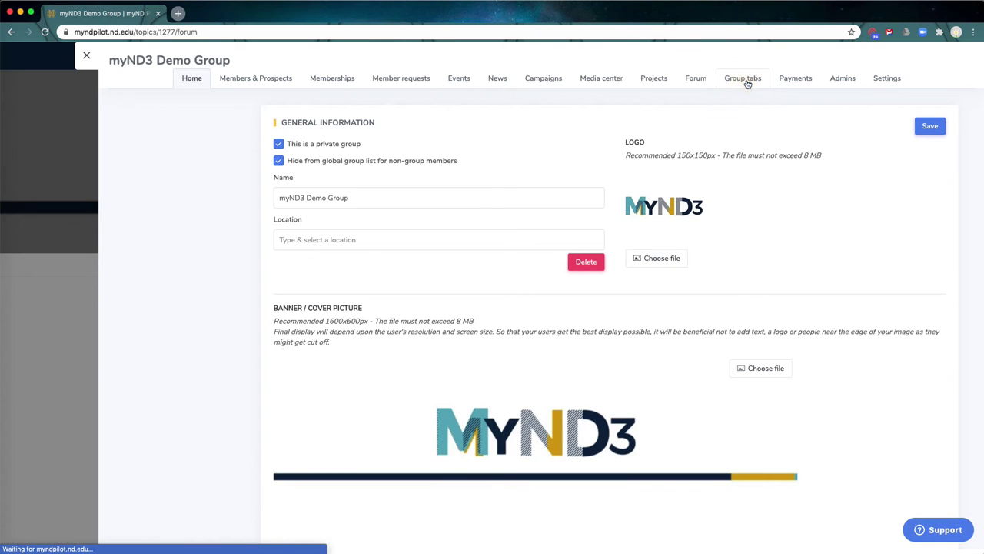
pyautogui.click(704, 89)
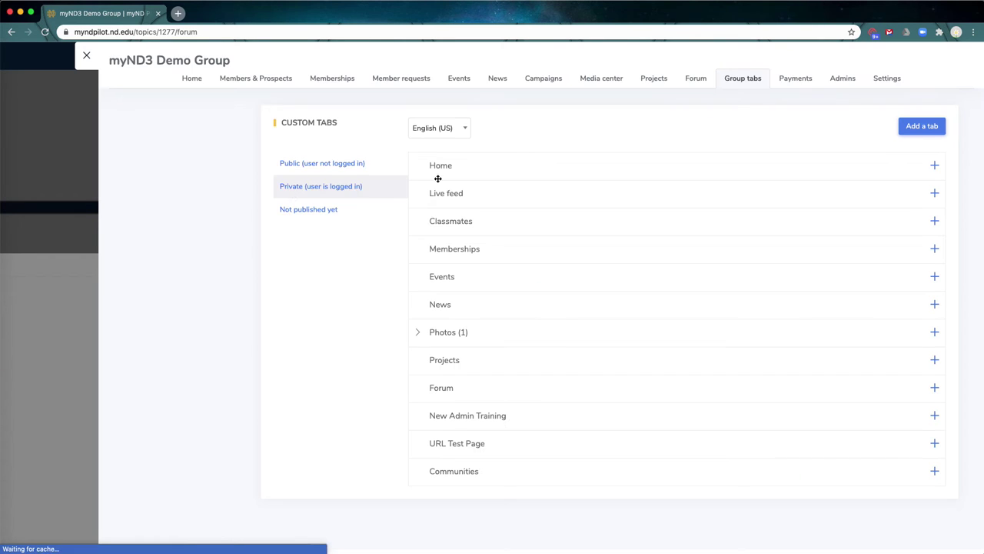
pyautogui.click(921, 127)
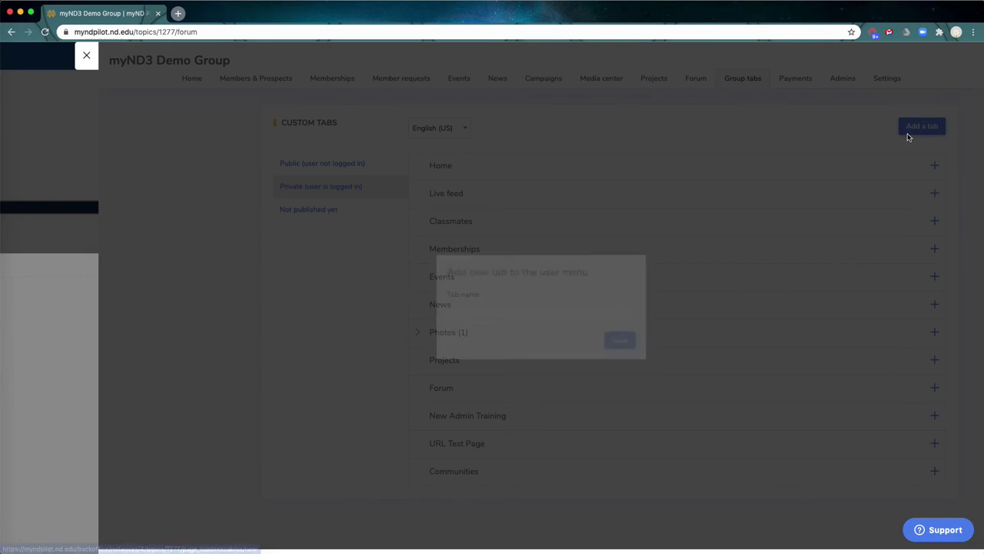
pyautogui.click(492, 310)
pyautogui.click(501, 337)
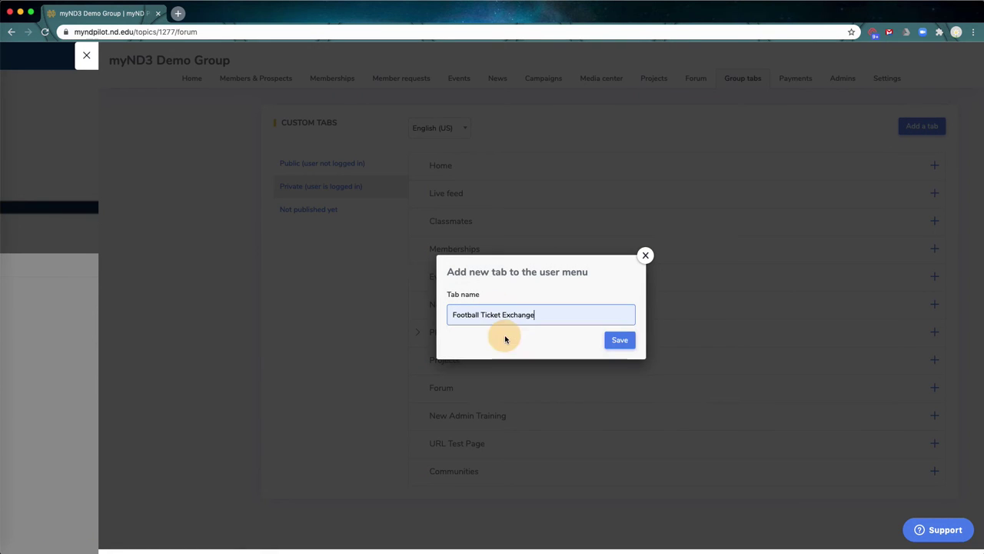
pyautogui.click(616, 343)
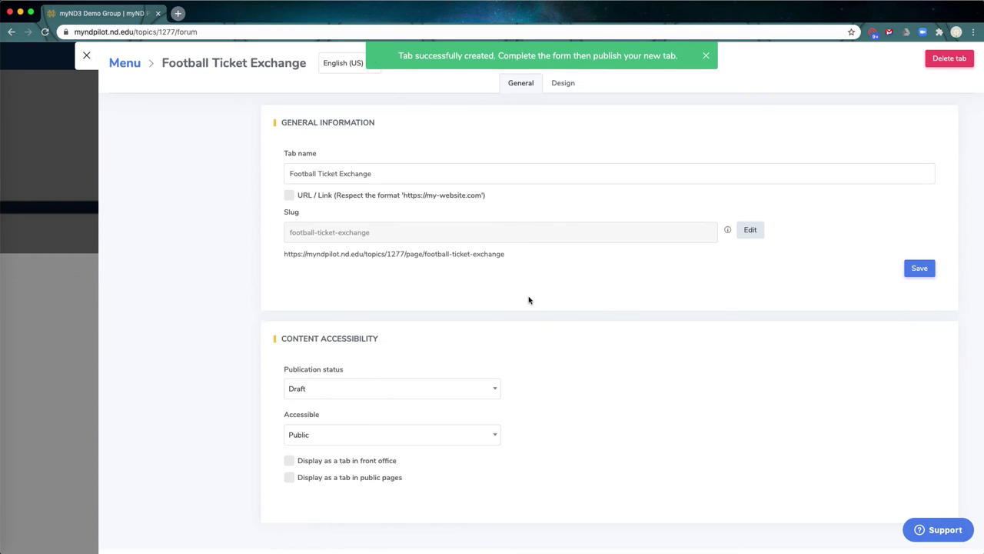
pyautogui.click(290, 197)
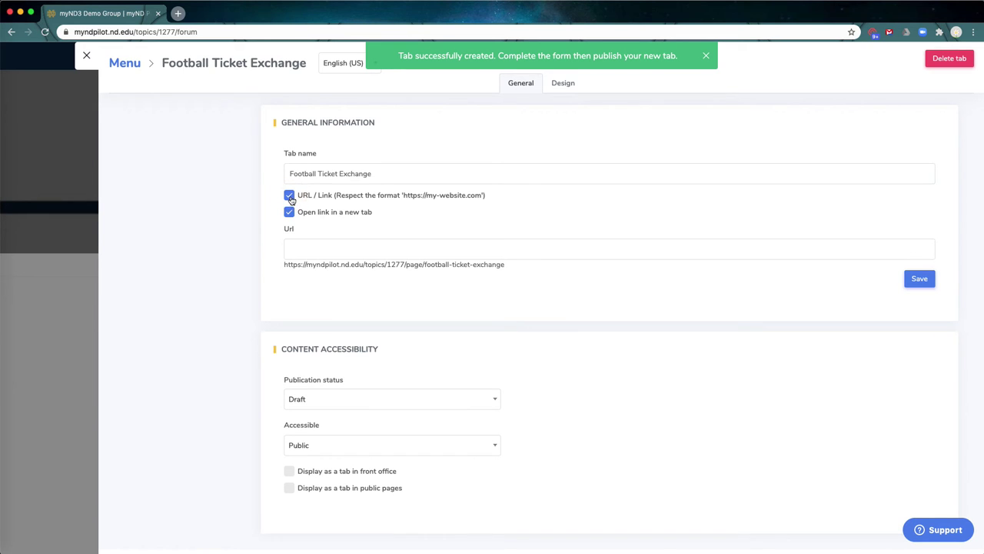
pyautogui.click(308, 247)
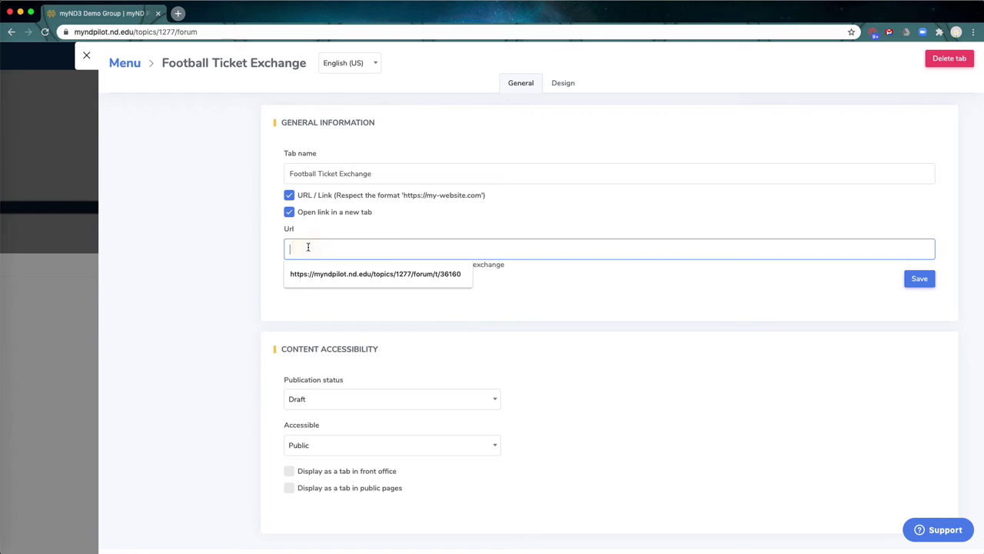
pyautogui.hotkey('ctrl', 'v')
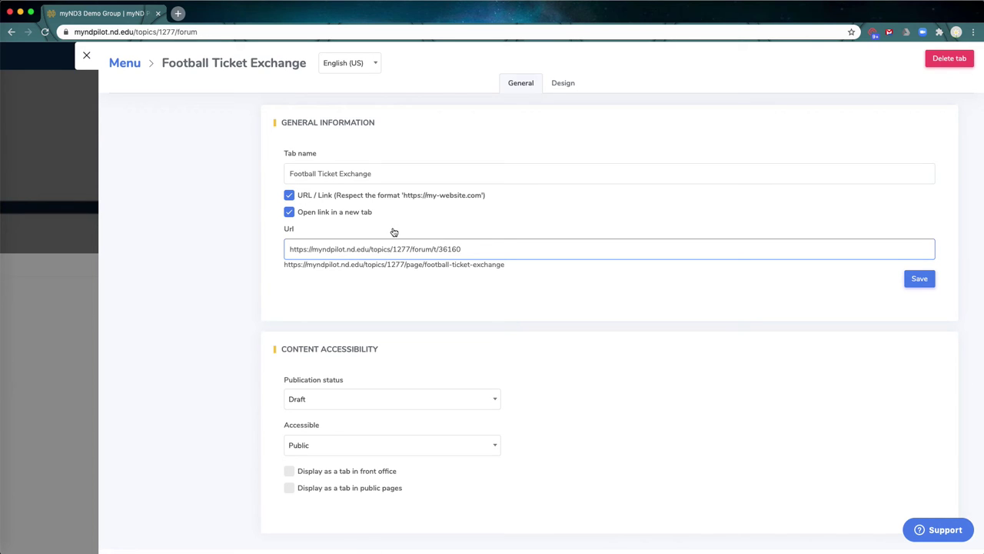
pyautogui.click(289, 213)
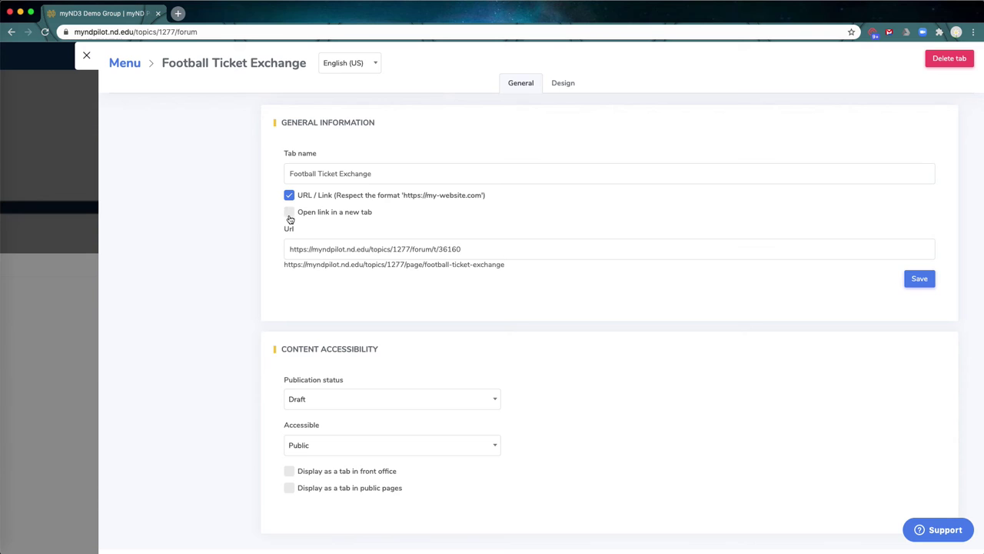
pyautogui.click(919, 279)
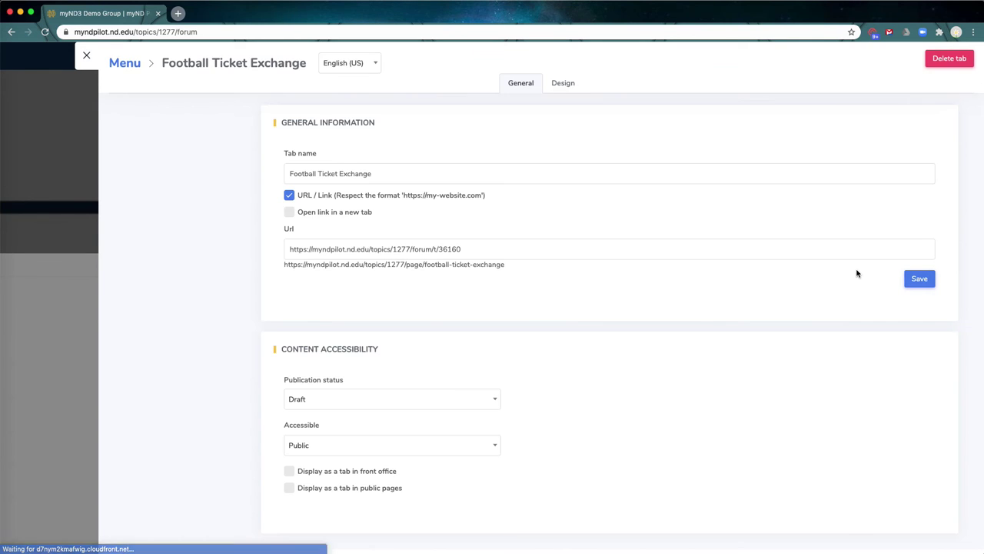
# - Set the Football Ticket Exchange tab to Published, display it in the front office, and return to the group page
pyautogui.click(354, 402)
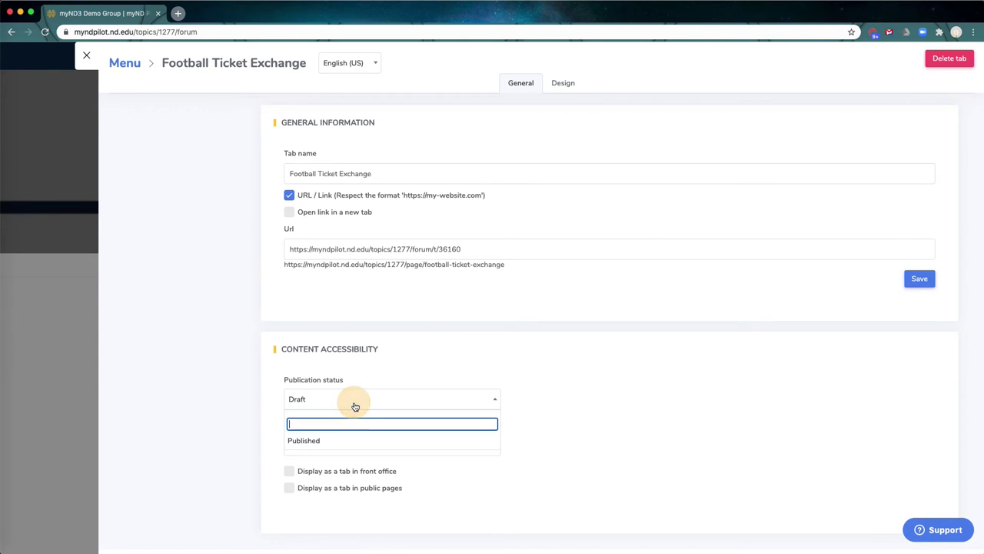
pyautogui.click(350, 440)
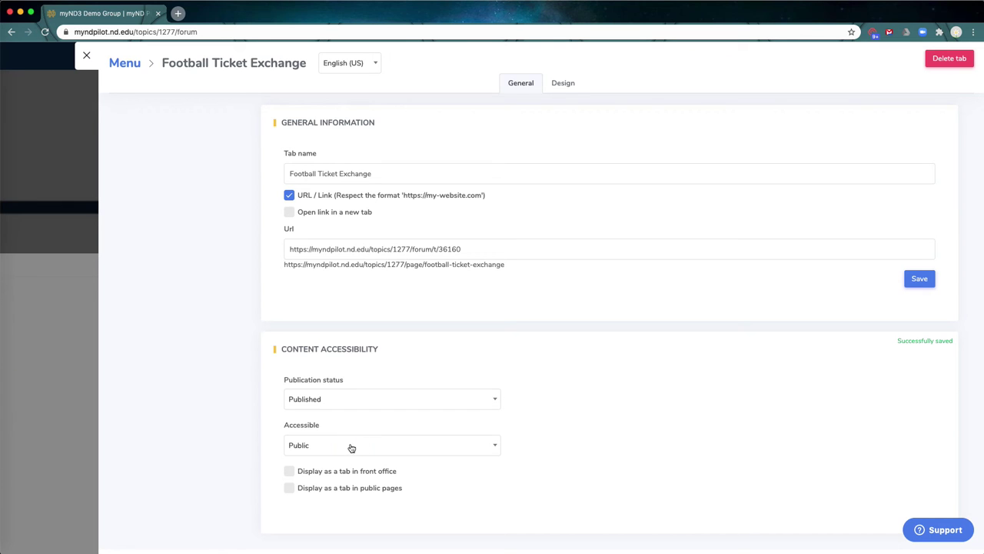
pyautogui.click(292, 471)
pyautogui.scroll(-2, 615, 433)
pyautogui.click(87, 57)
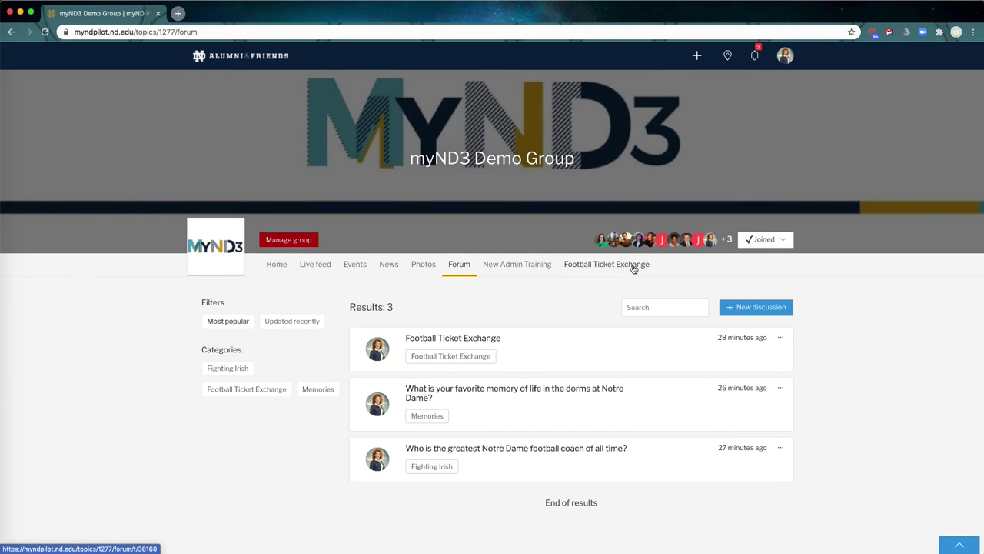
# - Post the comment "I have two tickets to Navy!" on the discussion linked from the Football Ticket Exchange tab, and close the discussion
pyautogui.click(604, 264)
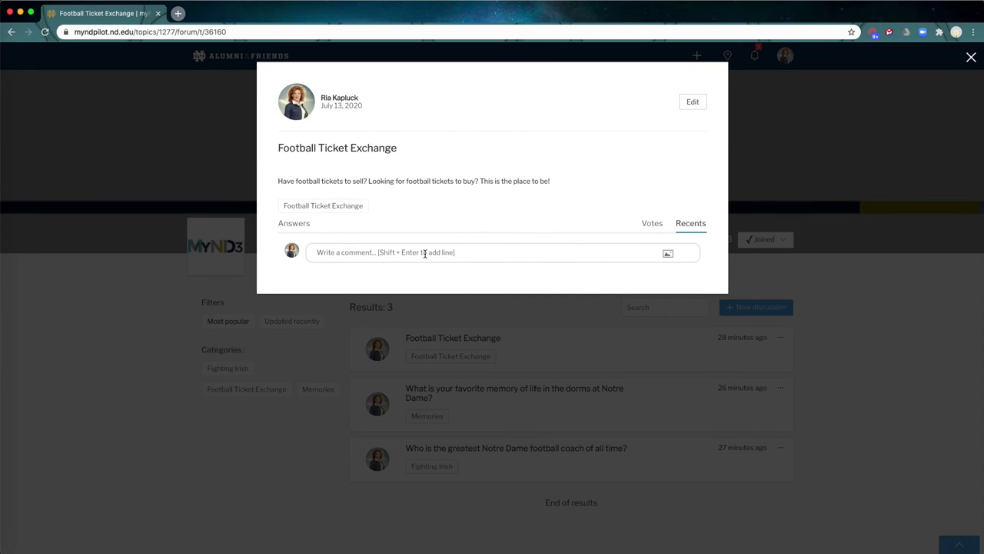
pyautogui.click(482, 249)
pyautogui.write('I have two tickets to Navy!')
pyautogui.press('Return')
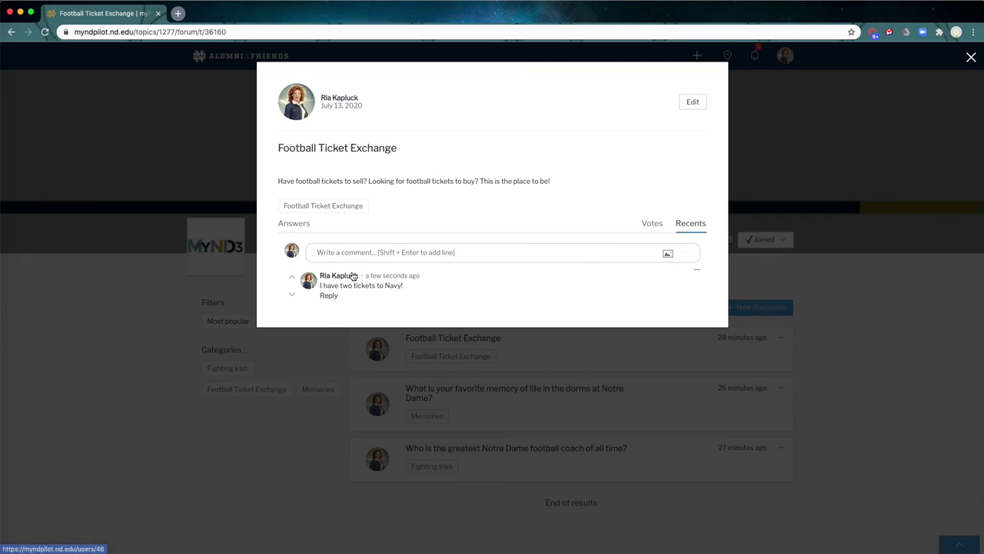
pyautogui.click(972, 59)
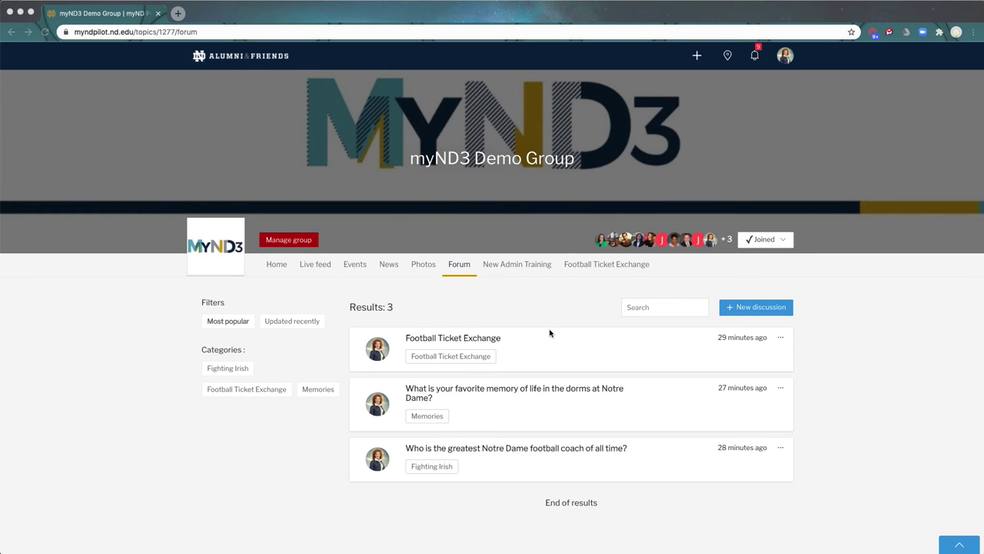
pyautogui.scroll(-1, 555, 338)
pyautogui.scroll(1, 563, 341)
pyautogui.click(564, 286)
# - Add another custom tab named Class Memories to the group's user menu
pyautogui.click(293, 246)
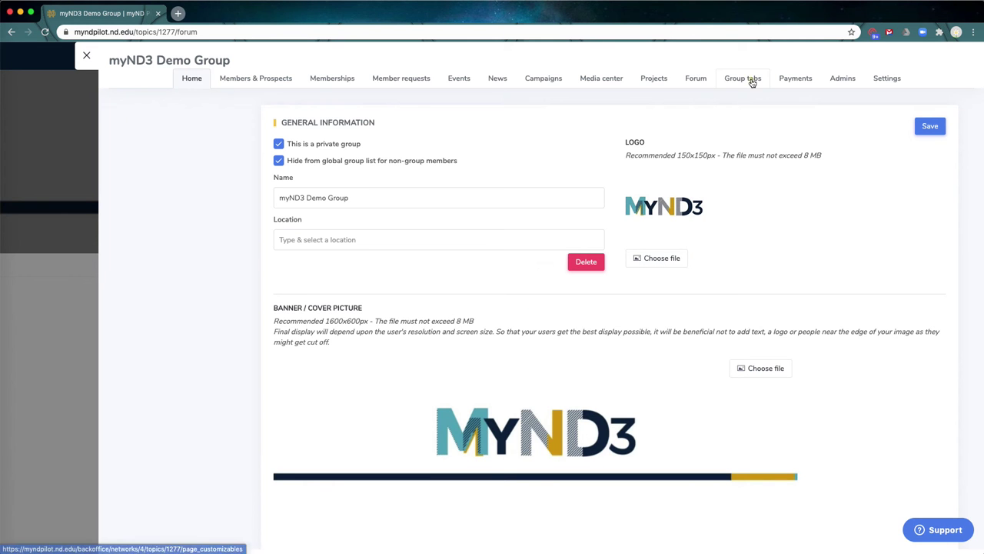
pyautogui.click(752, 81)
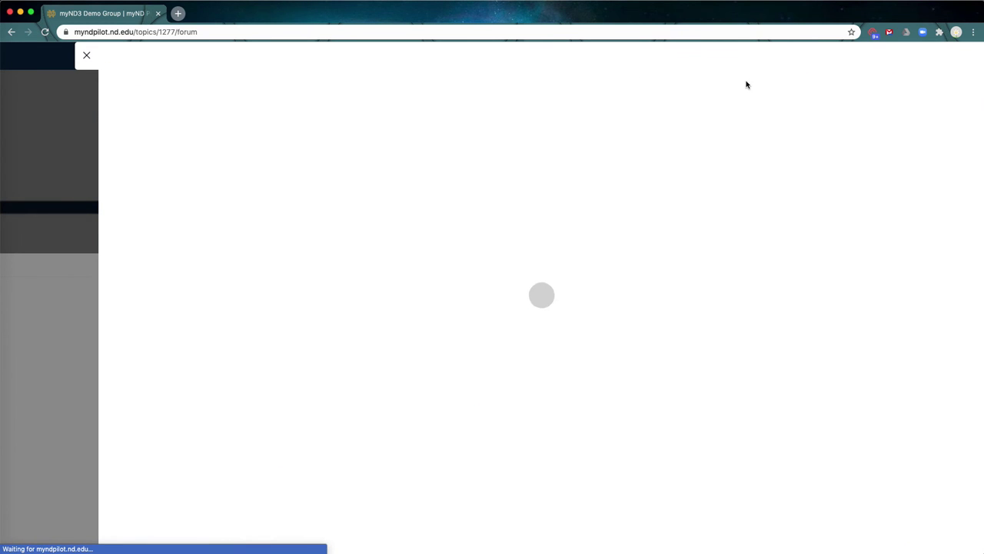
pyautogui.click(923, 125)
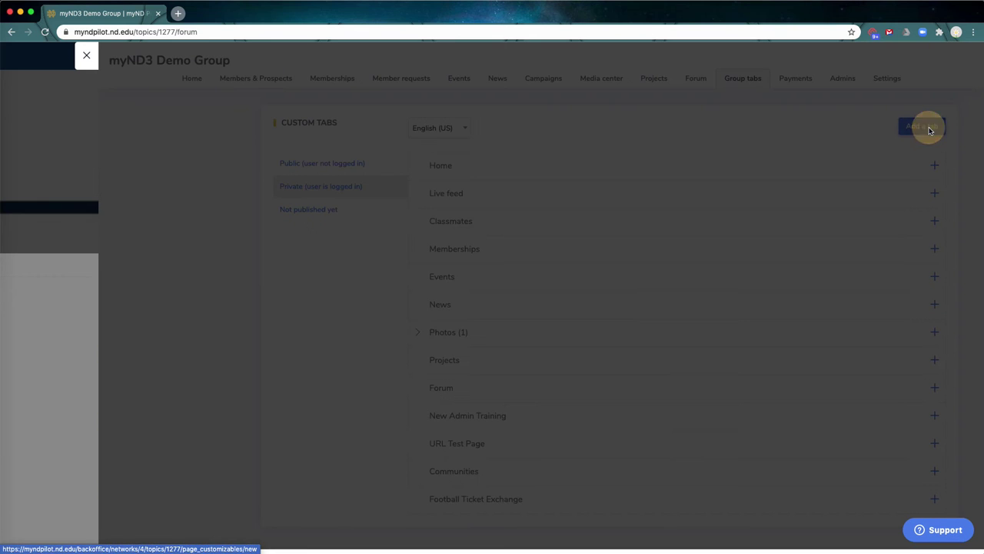
pyautogui.click(507, 314)
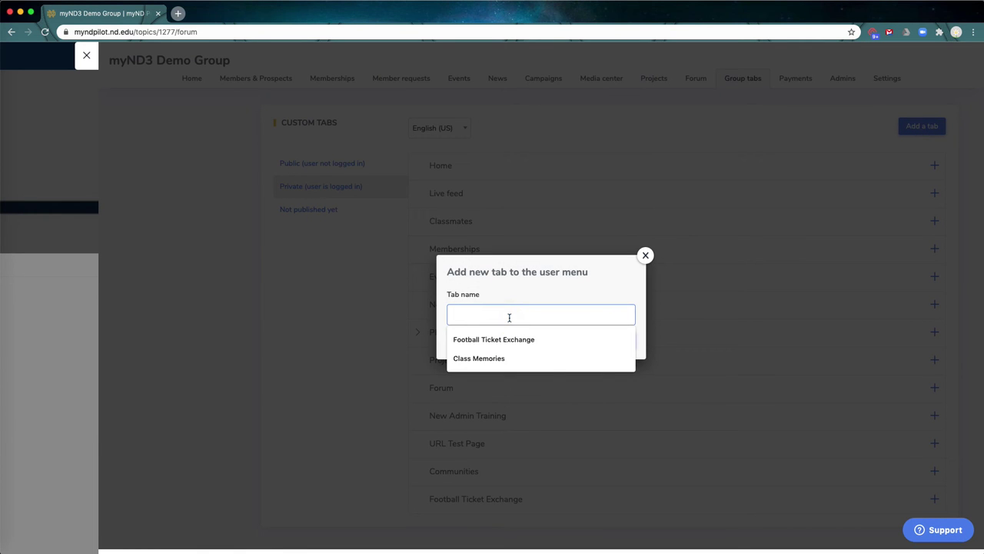
pyautogui.click(514, 358)
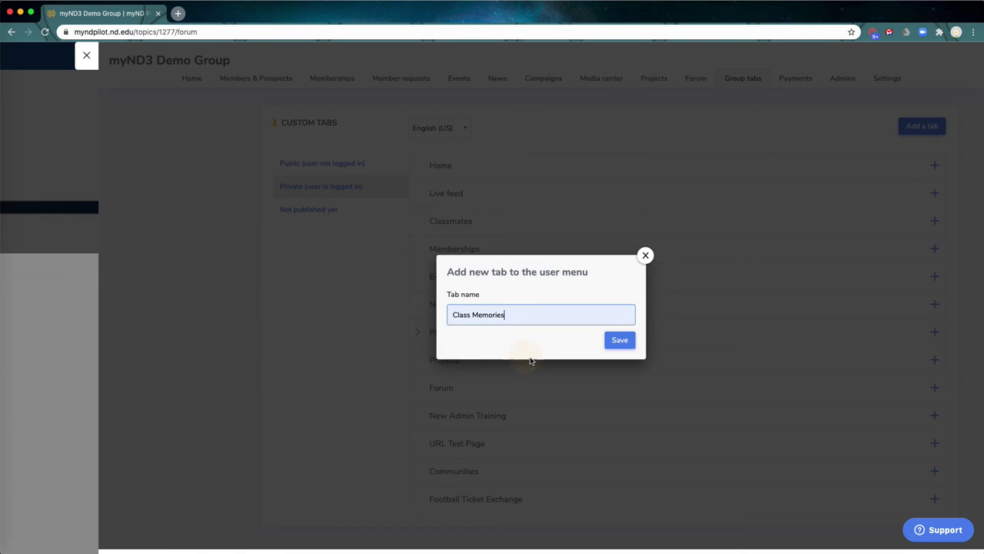
pyautogui.click(621, 340)
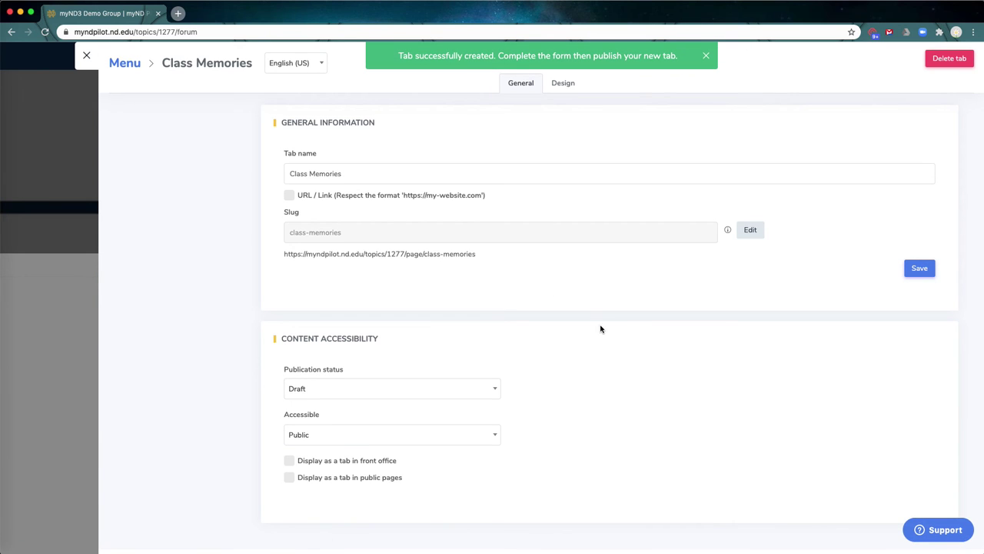
# - Design the Class Memories page with the new page builder, entering "Please share your class memories here." in the full-width text block
pyautogui.click(569, 87)
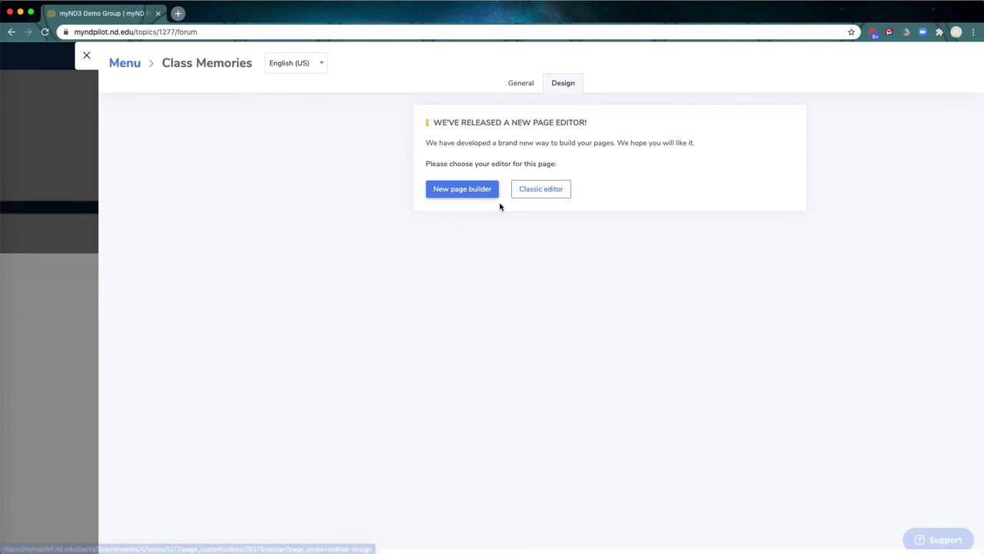
pyautogui.click(468, 190)
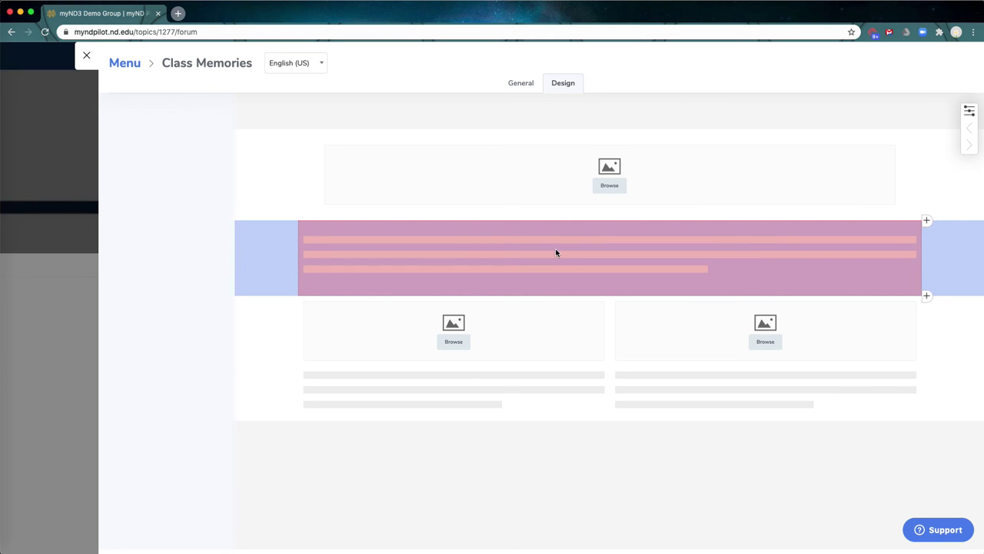
pyautogui.click(556, 252)
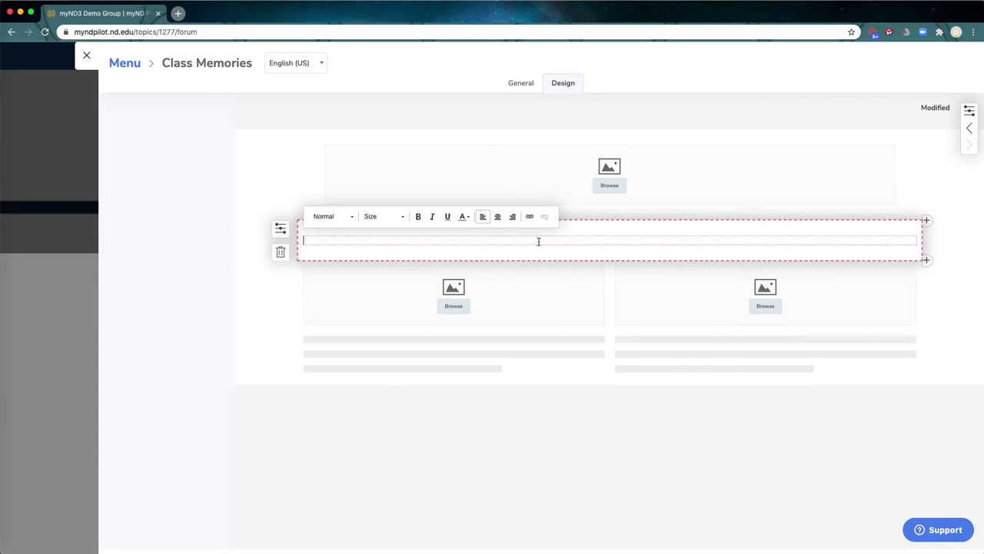
pyautogui.write('Please share your class mem')
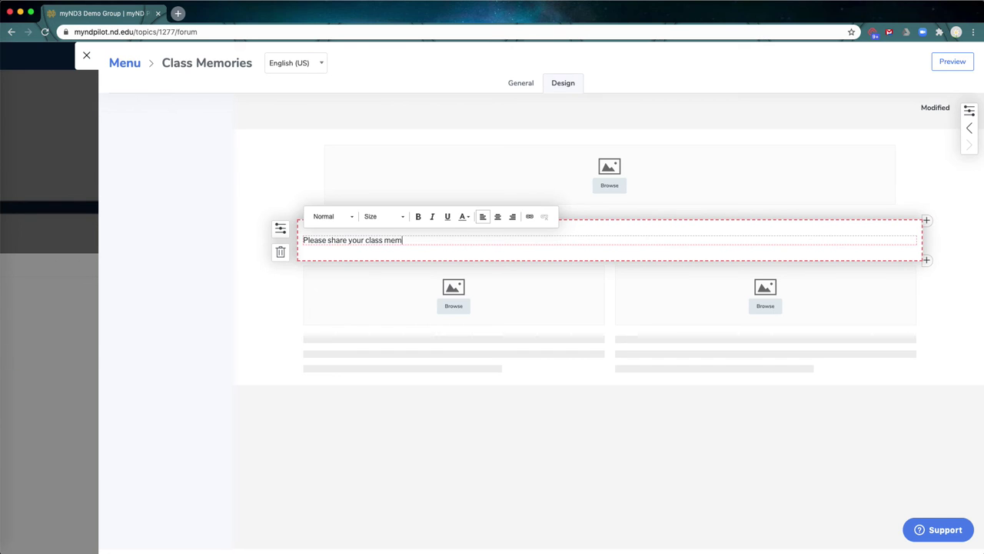
pyautogui.write('ories here.')
pyautogui.click(523, 86)
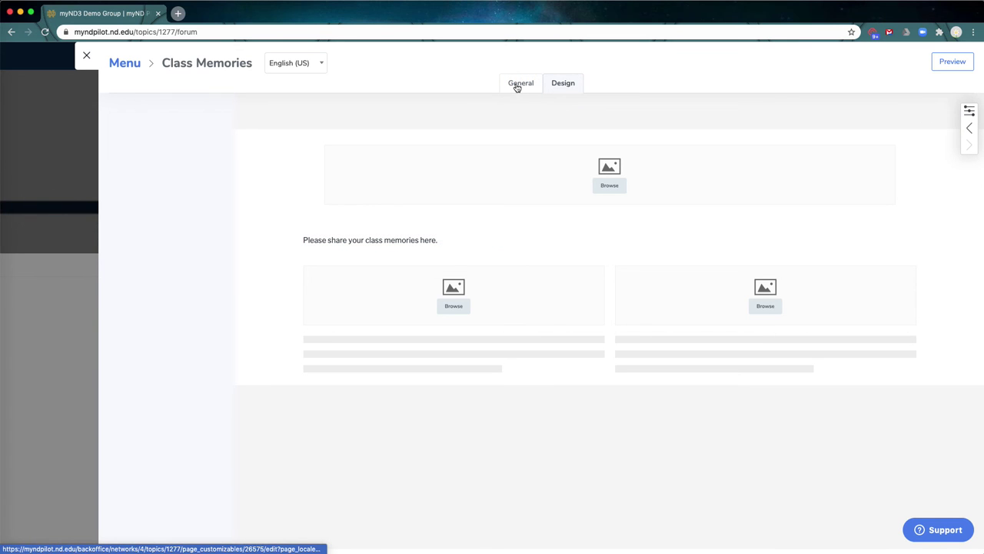
# - Set the Class Memories tab to Published with display in the front office, and open its page in the group
pyautogui.click(519, 87)
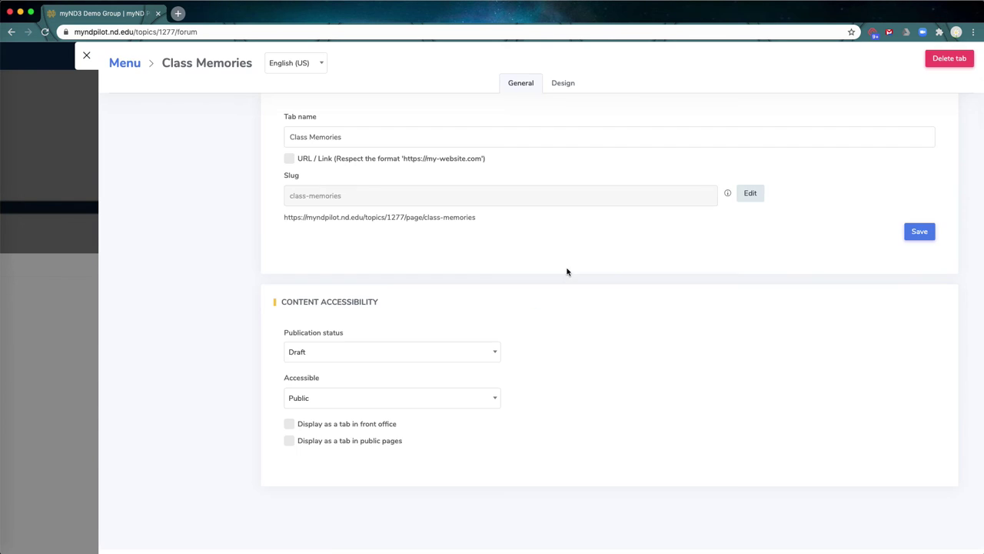
pyautogui.click(385, 355)
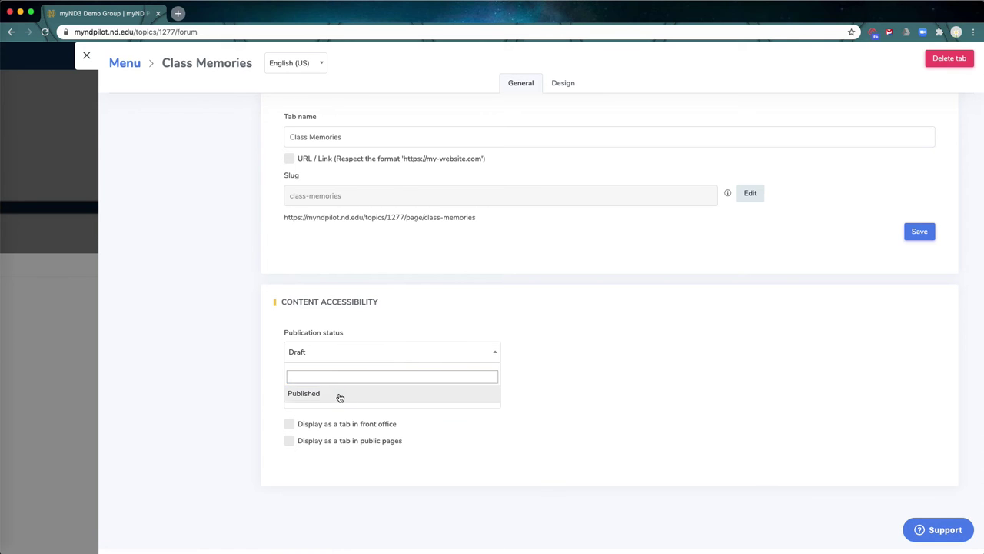
pyautogui.click(340, 396)
pyautogui.click(293, 426)
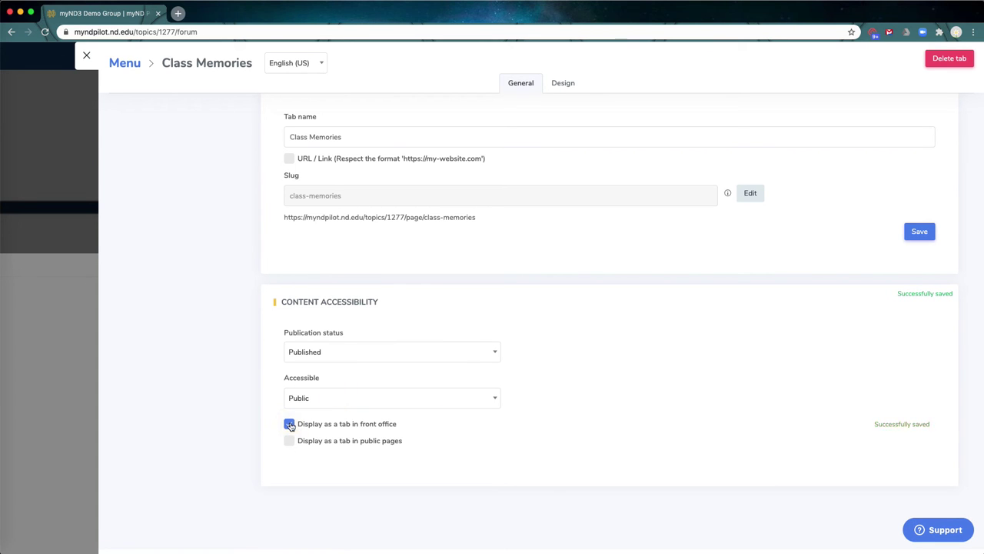
pyautogui.click(87, 56)
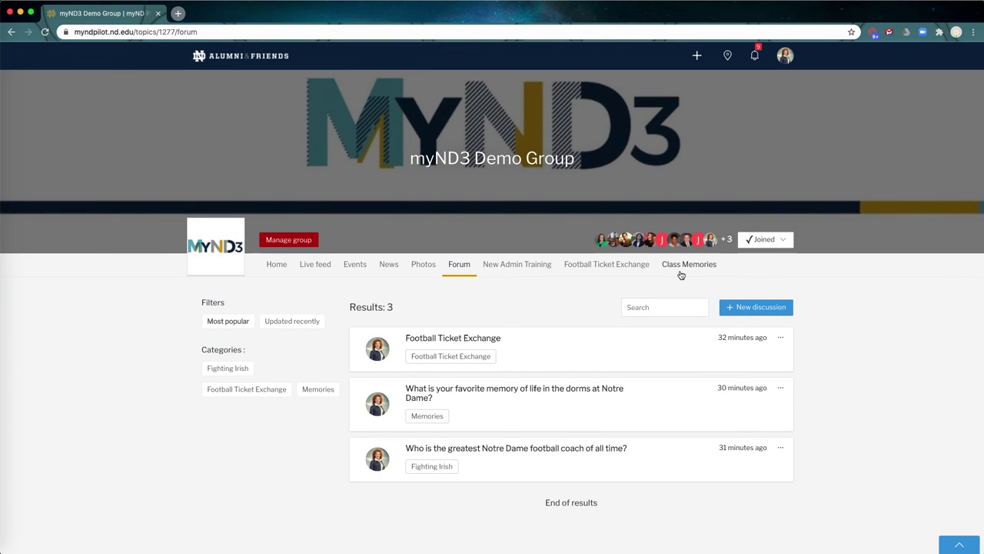
pyautogui.click(694, 265)
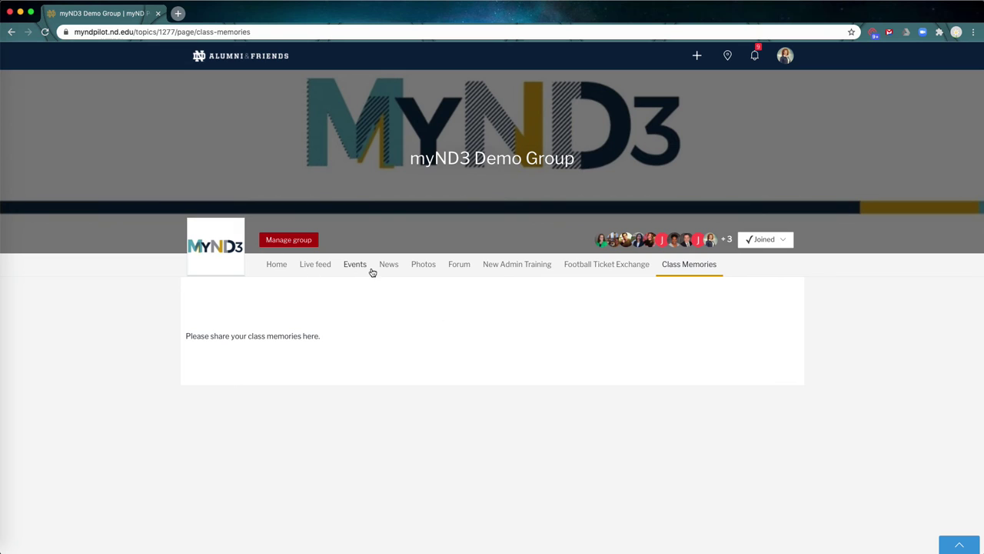
# - Copy the link address of the forum discussion "What is your favorite memory of life in the dorms at Notre Dame?"
pyautogui.click(462, 266)
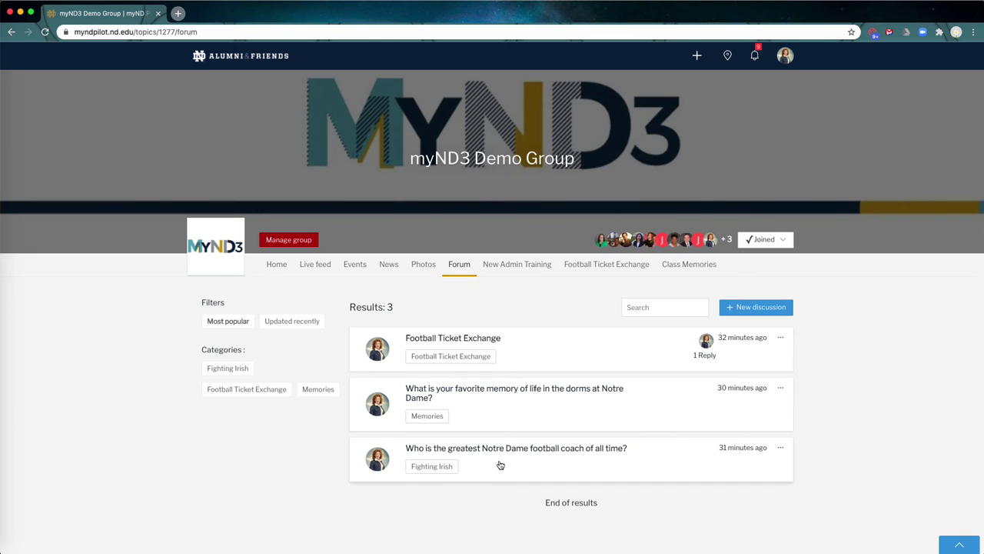
pyautogui.rightClick(470, 392)
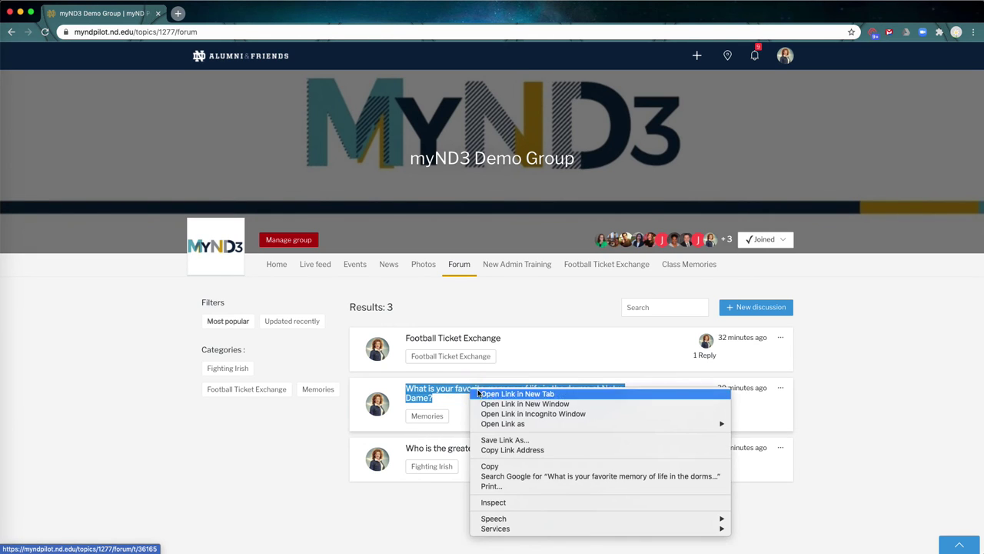
pyautogui.click(517, 450)
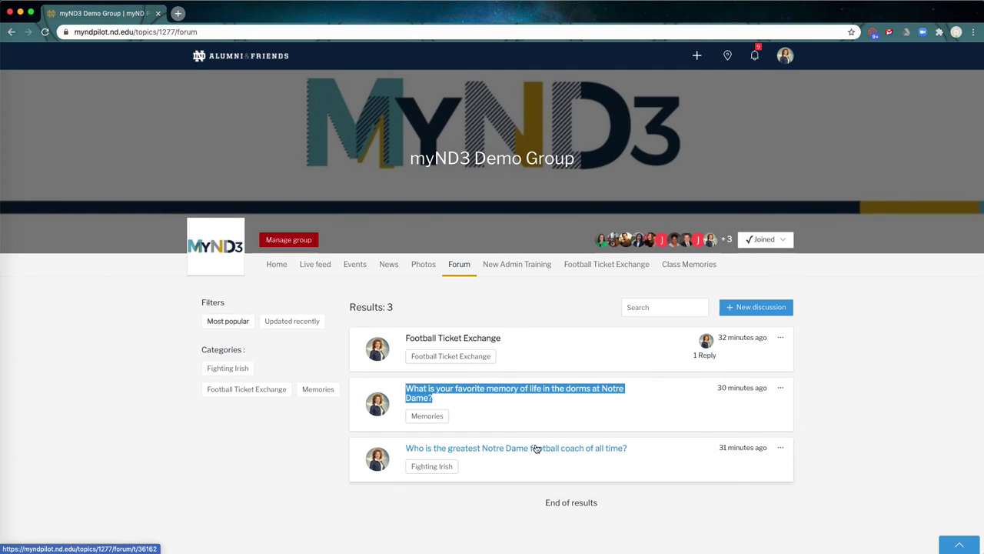
# - Add a sub-tab named "What is your favorite dorm memory?" under the group's Class Memories tab
pyautogui.click(264, 241)
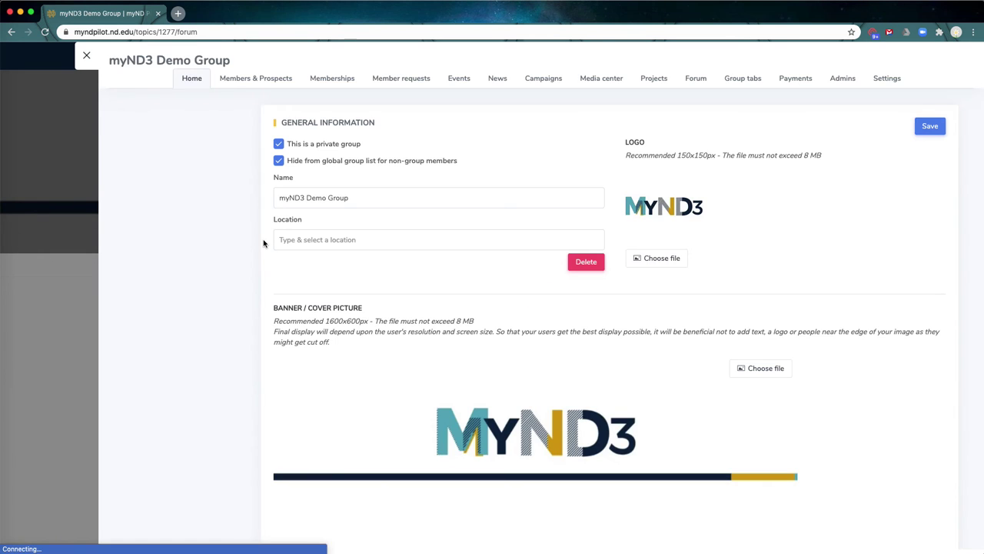
pyautogui.click(737, 82)
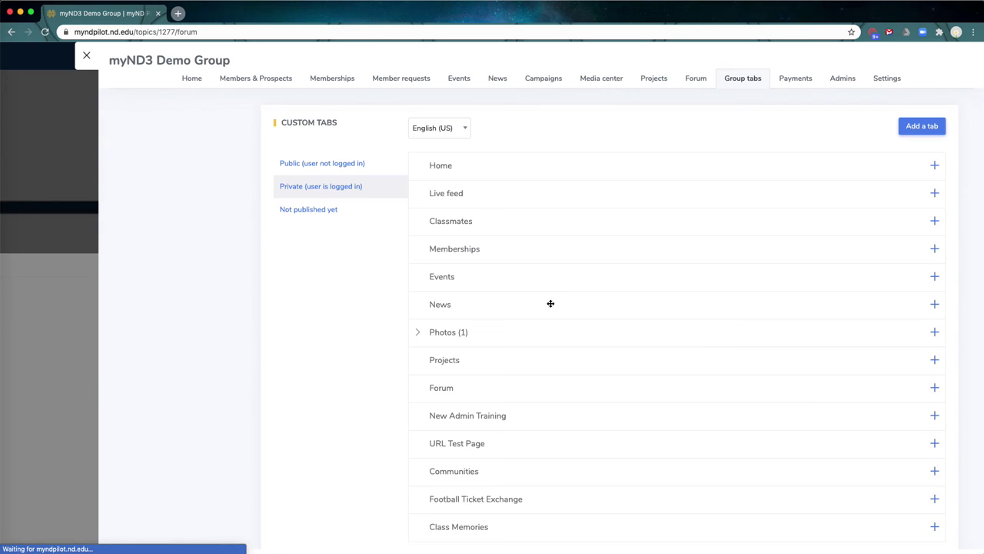
pyautogui.scroll(-2, 516, 359)
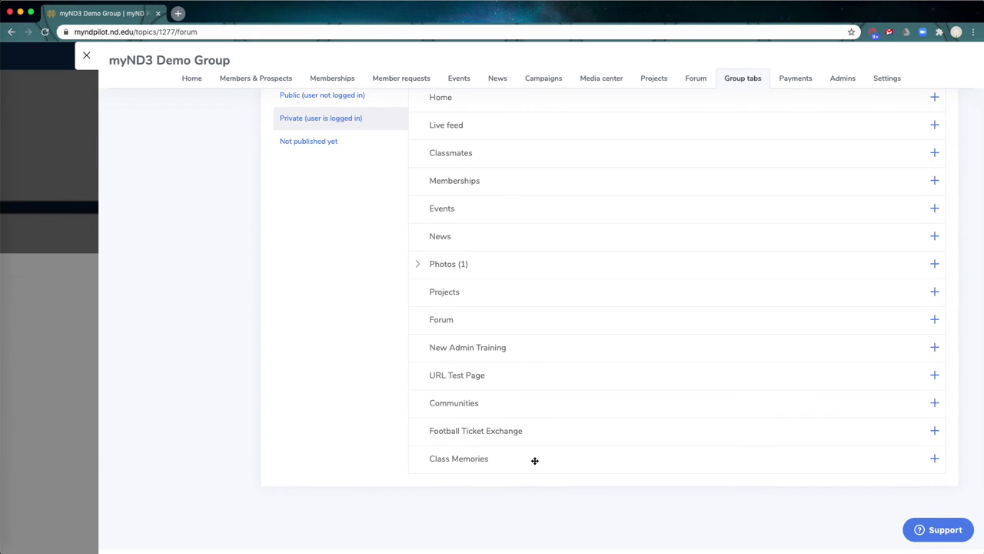
pyautogui.click(934, 459)
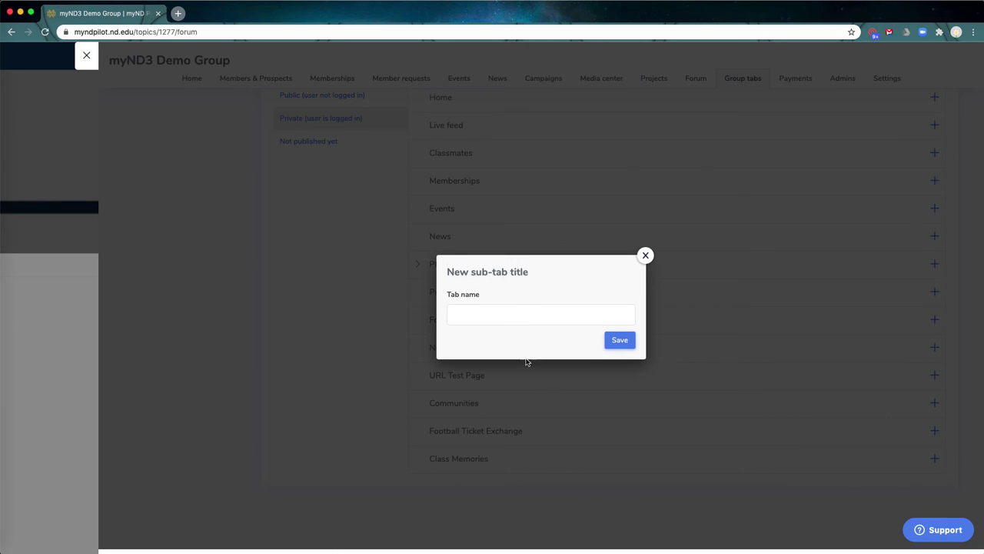
pyautogui.click(502, 316)
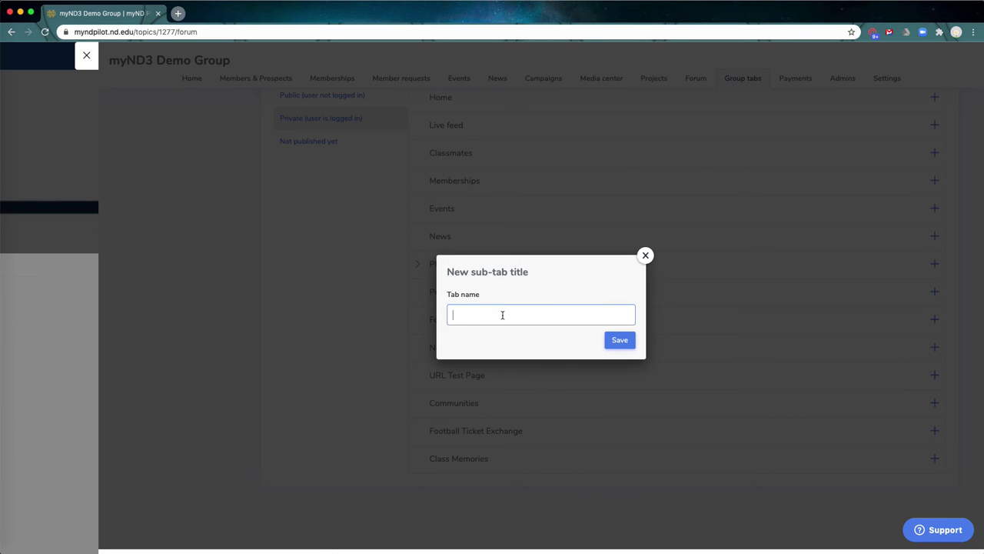
pyautogui.write('What is your favorite dorm')
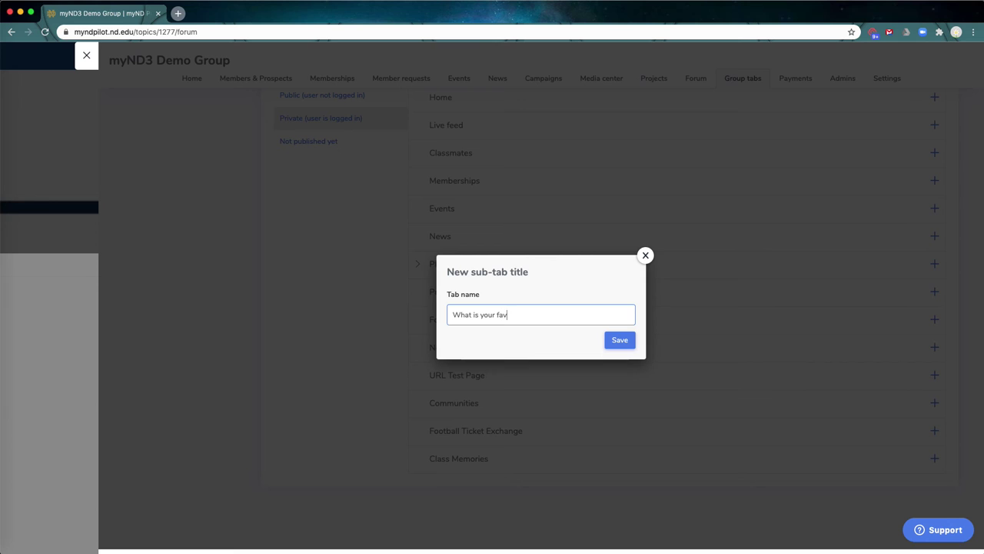
pyautogui.write(' memory?')
pyautogui.click(623, 341)
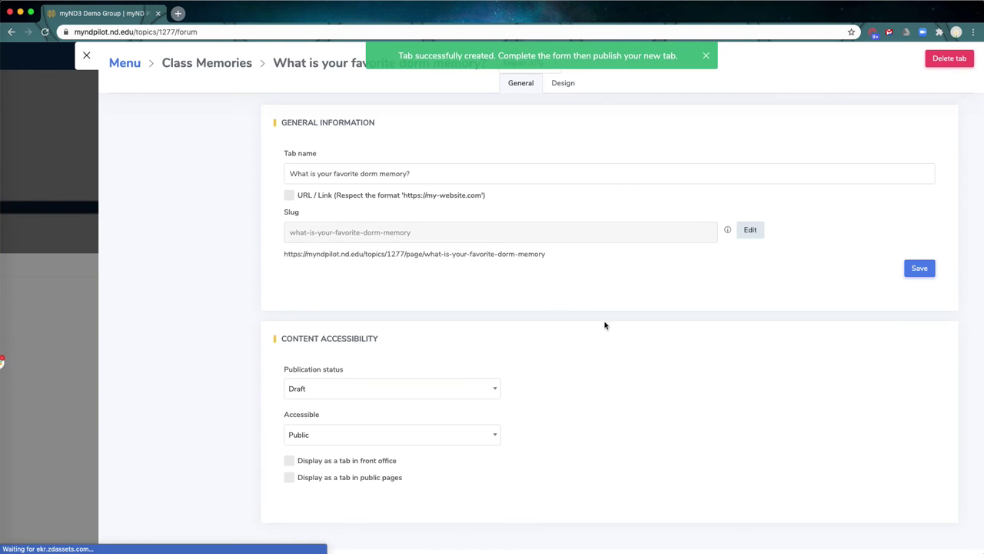
pyautogui.click(289, 196)
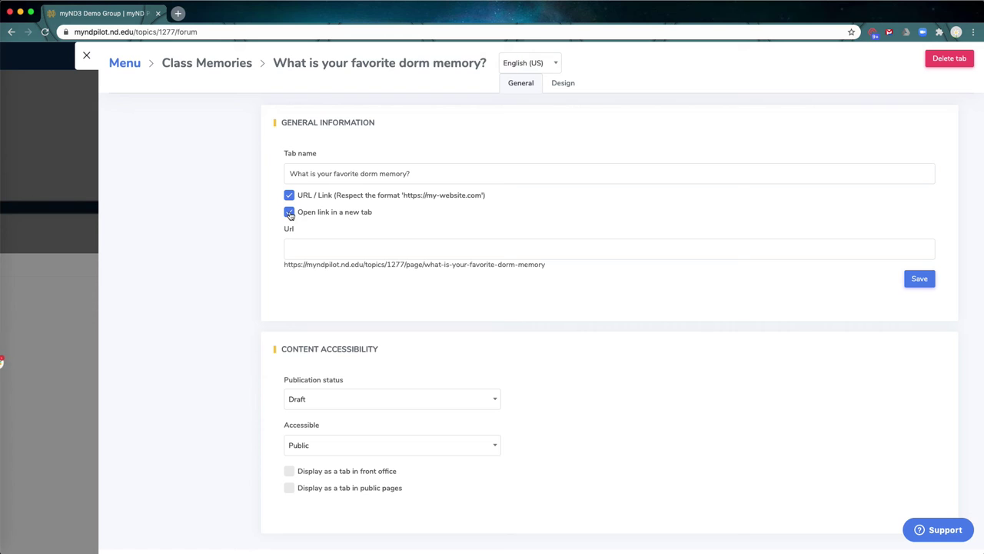
pyautogui.click(289, 213)
pyautogui.click(331, 246)
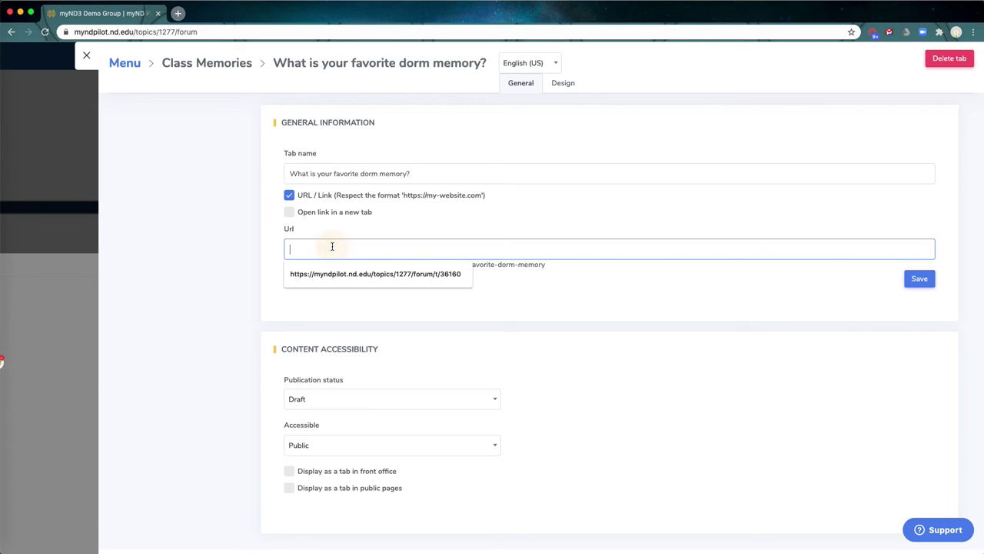
pyautogui.press('super+v')
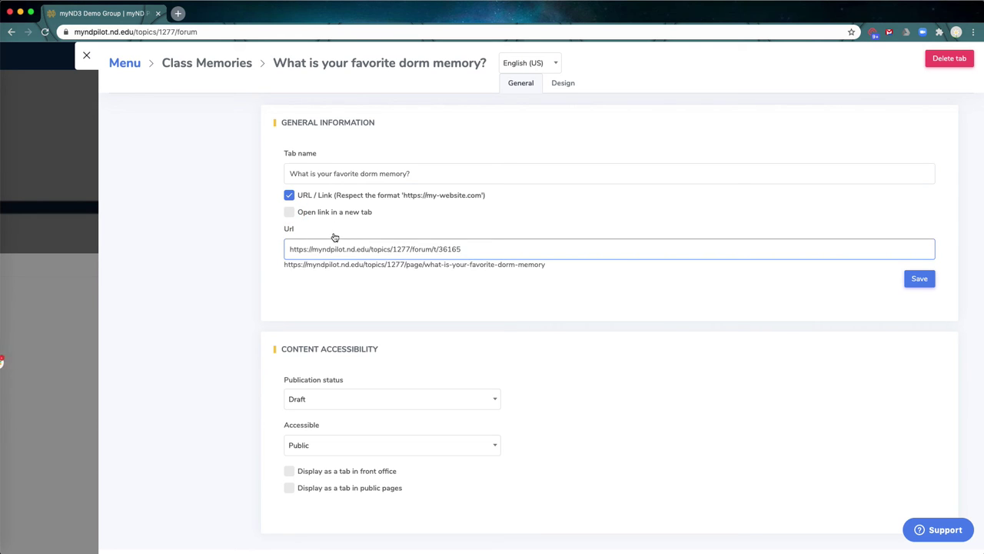
pyautogui.click(917, 282)
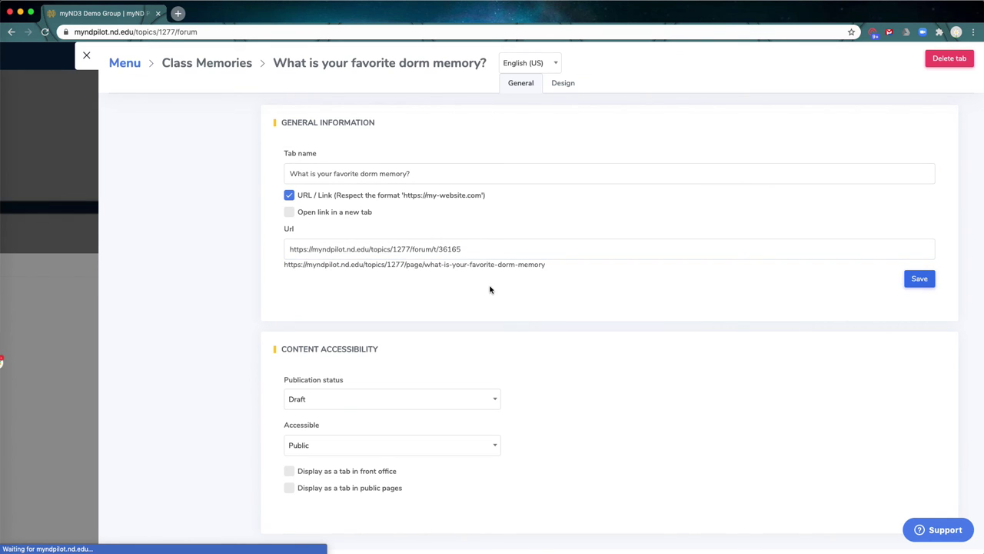
# - Set the dorm memory sub-tab to Published with display as a tab in front office, and close the group management
pyautogui.click(362, 405)
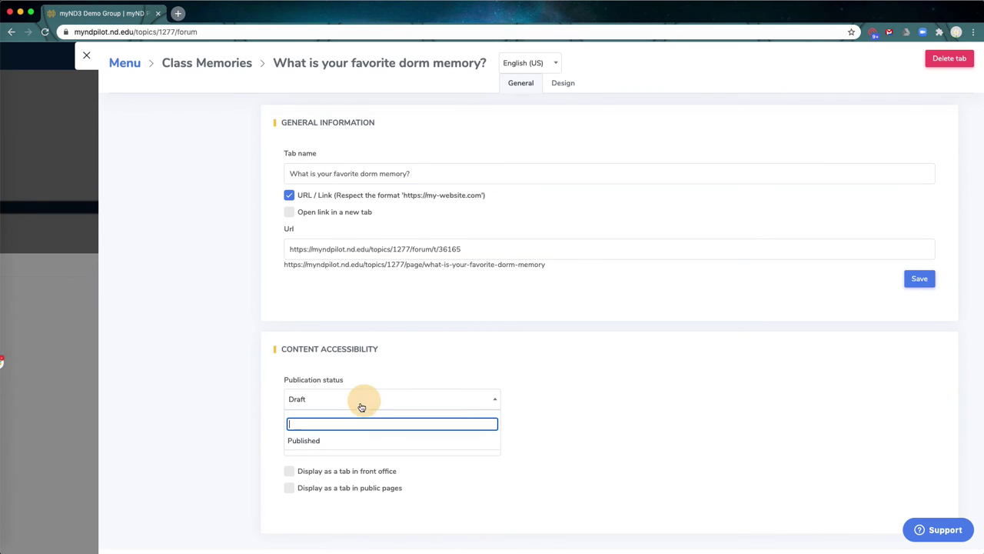
pyautogui.click(339, 441)
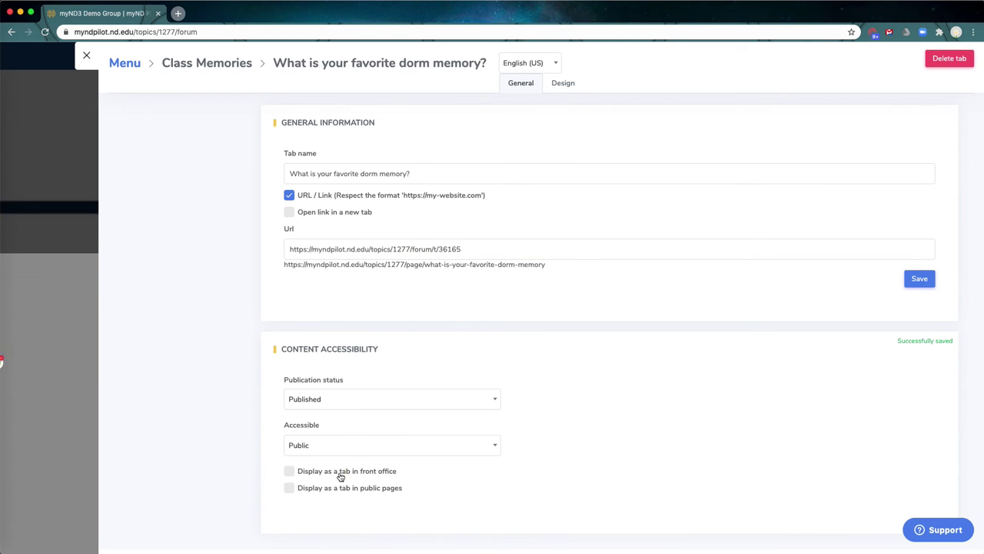
pyautogui.click(340, 472)
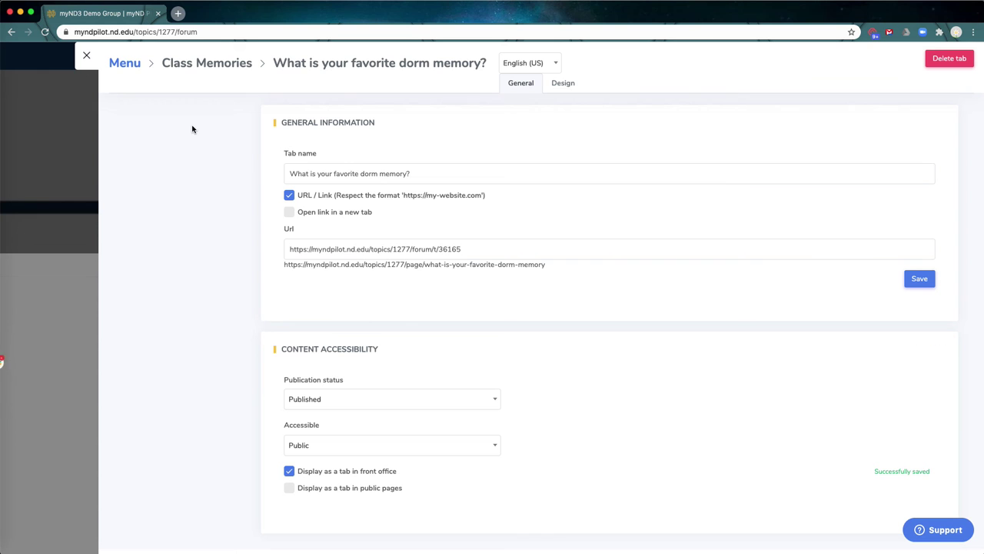
pyautogui.click(86, 58)
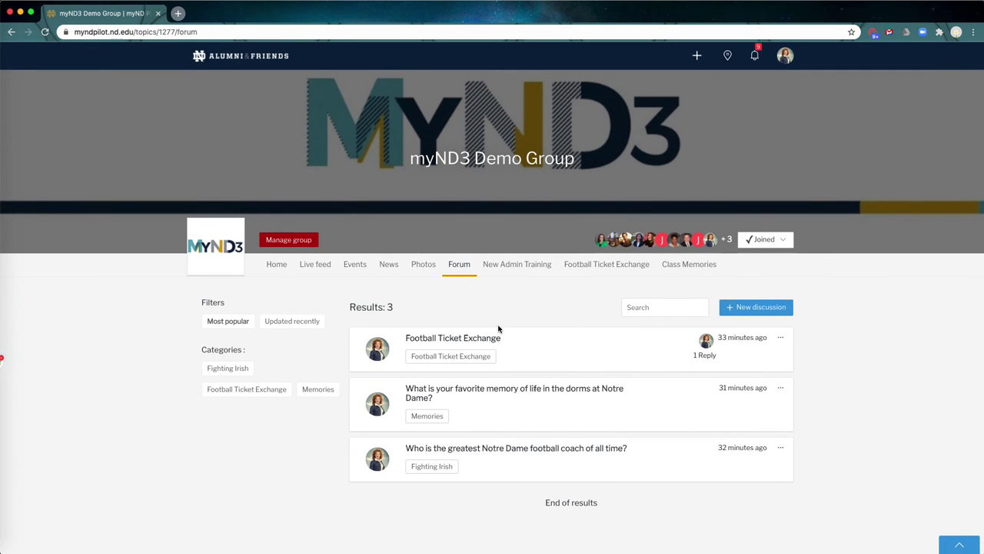
# - Open the dorm memory sub-tab from Class Memories to check its linked discussion, and close the discussion
pyautogui.click(687, 266)
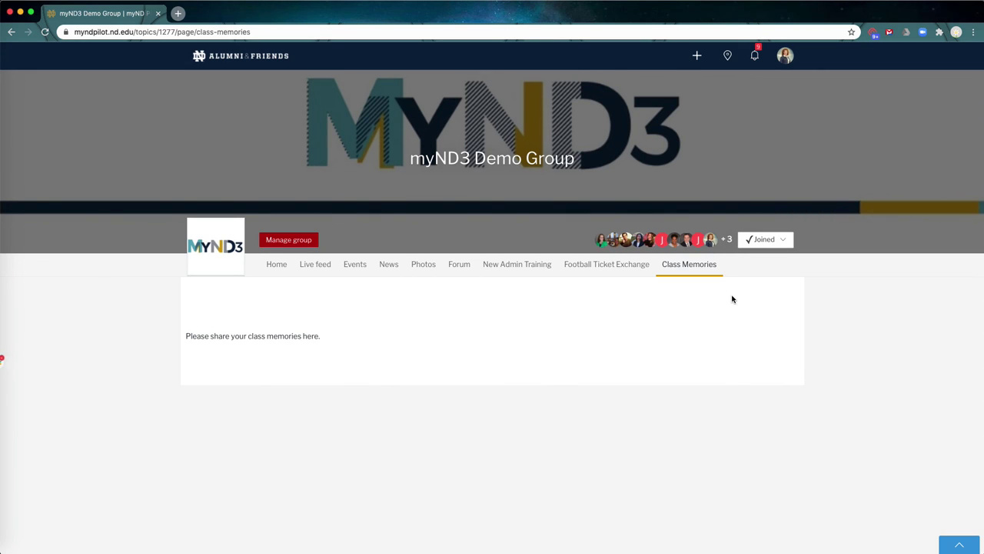
pyautogui.moveTo(692, 267)
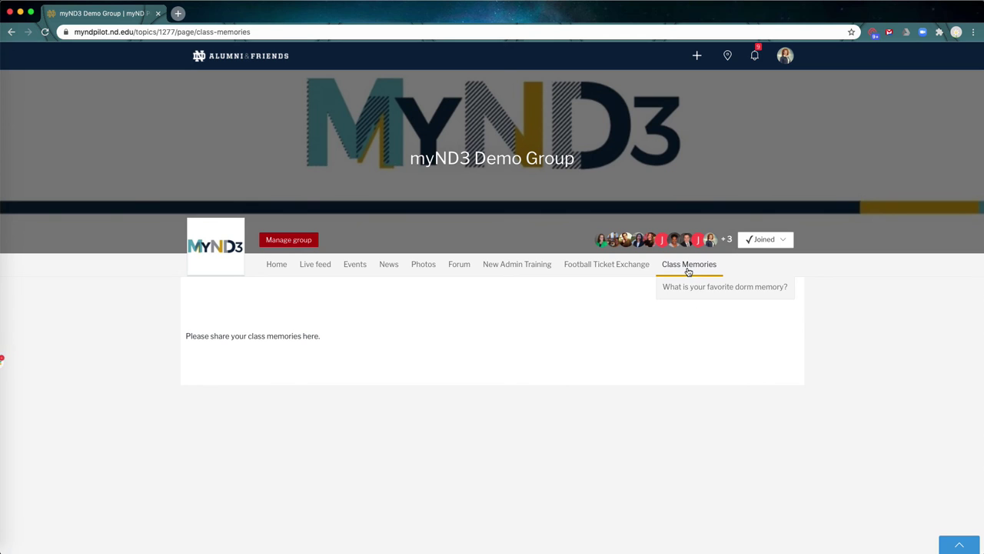
pyautogui.click(687, 287)
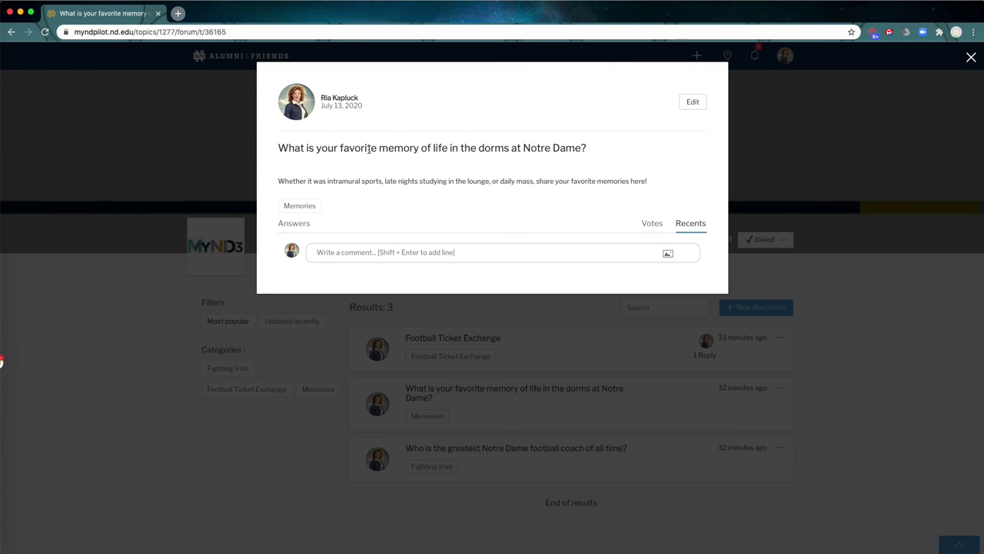
pyautogui.click(971, 57)
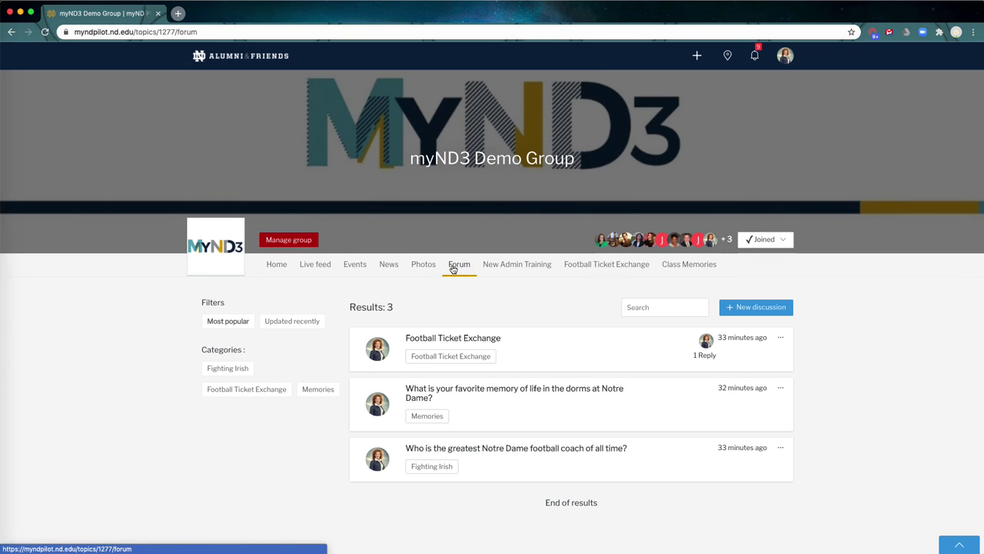
# - Create a forum discussion titled "What was your favorite meal at South Dining Hall?" with the description "Pizza? Spaghetti? Fried chicken?"
pyautogui.click(756, 307)
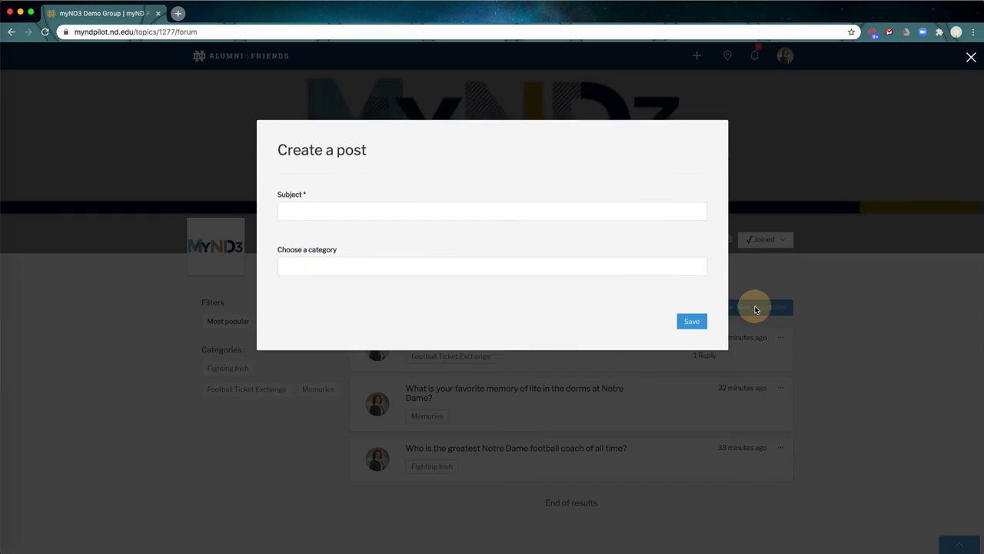
pyautogui.click(427, 153)
pyautogui.write('Wha')
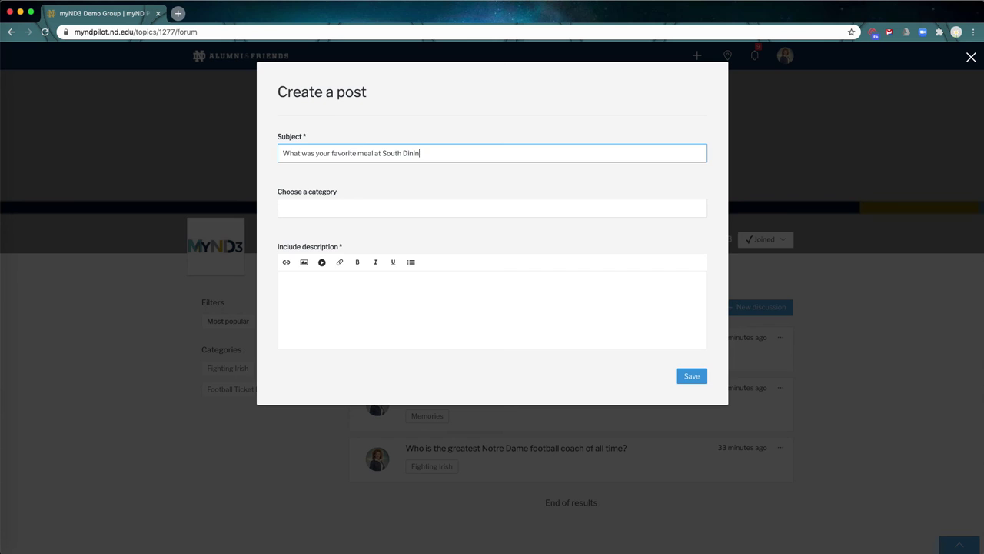
pyautogui.click(424, 297)
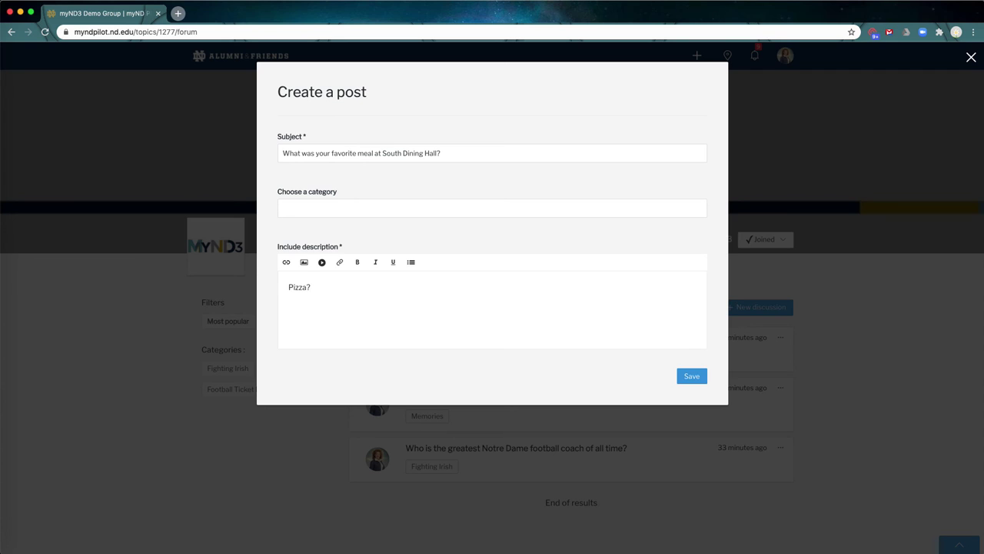
pyautogui.write('Pizza? Spaghetti? Fried chicken?')
pyautogui.click(696, 375)
# - Assign the Memories category to the South Dining Hall discussion, save it, and close the discussion
pyautogui.scroll(-1, 702, 375)
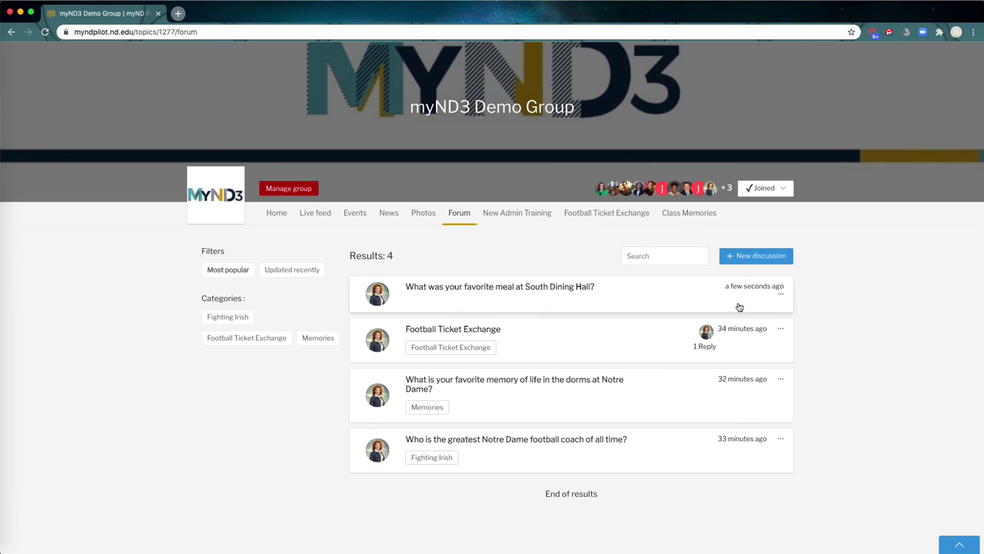
pyautogui.click(780, 294)
pyautogui.click(754, 306)
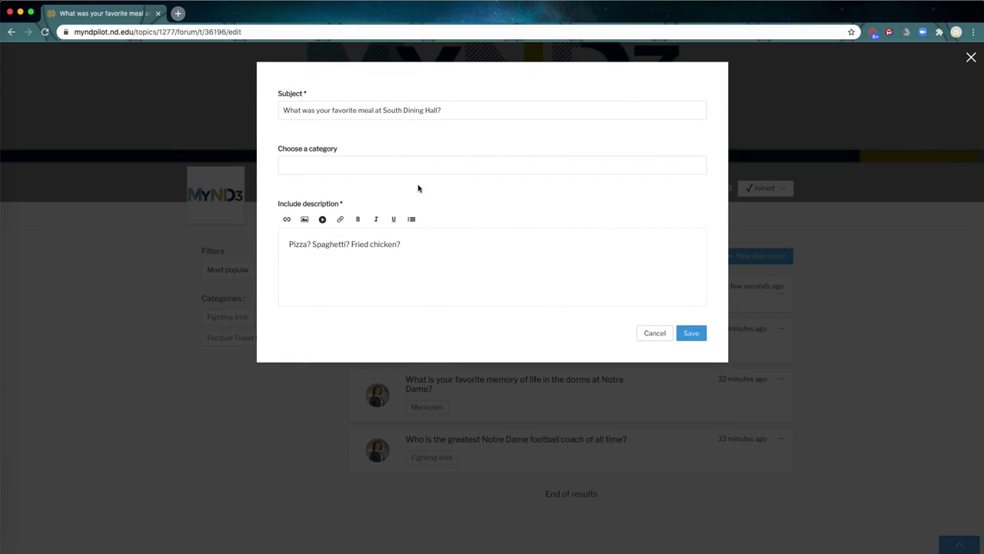
pyautogui.click(374, 162)
pyautogui.click(313, 212)
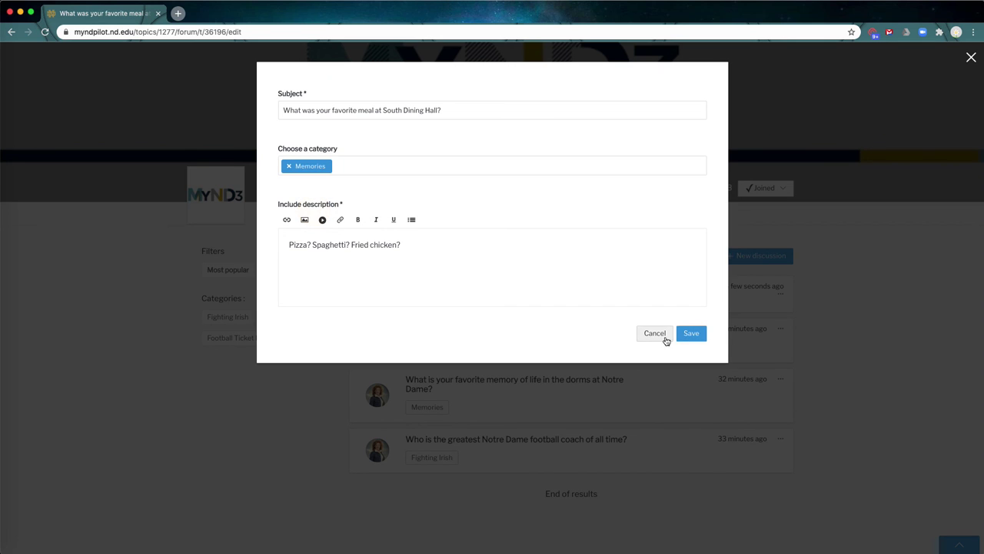
pyautogui.click(692, 334)
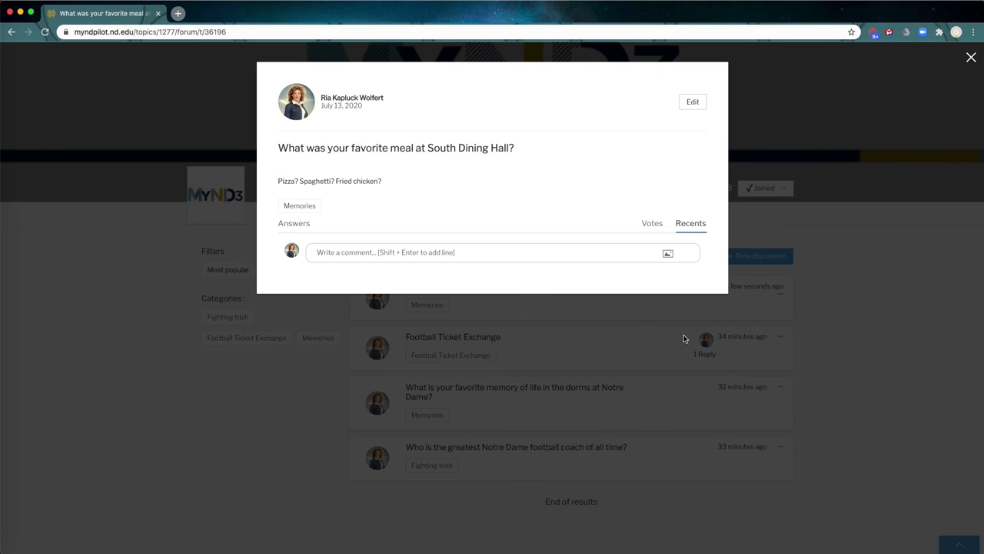
pyautogui.click(972, 57)
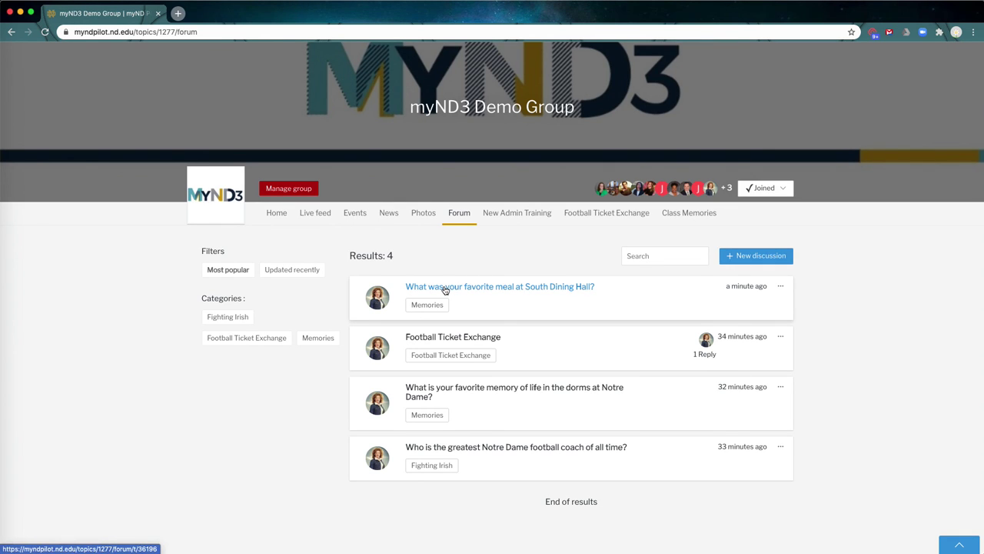
# - Copy the South Dining Hall discussion's link and create a Class Memories sub-tab named "What was your favorite meal at South Dining Hall?"
pyautogui.rightClick(493, 290)
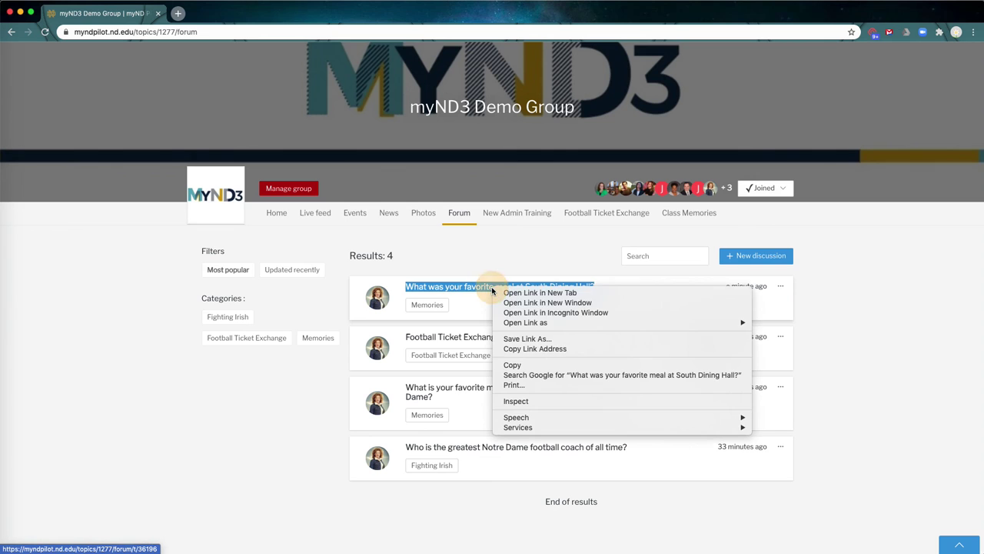
pyautogui.click(548, 350)
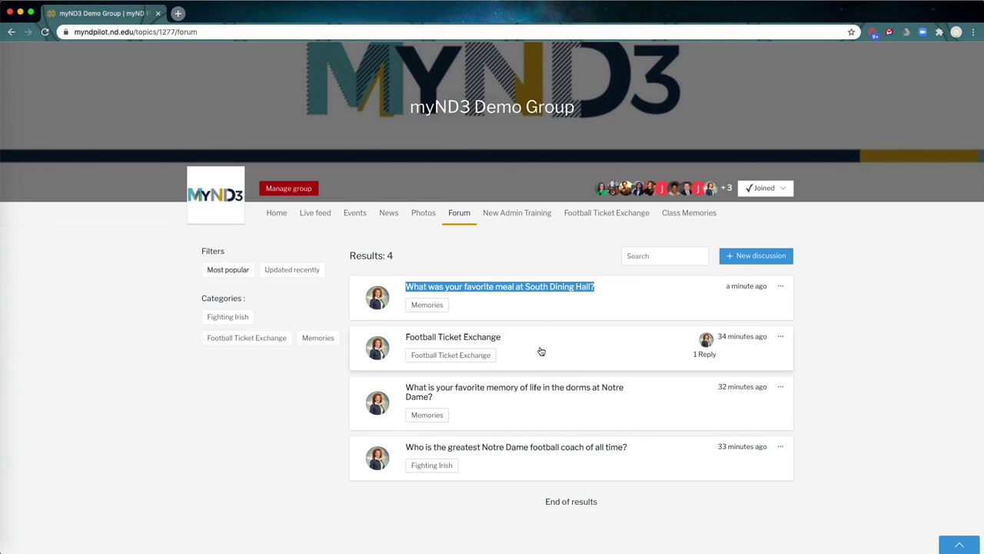
pyautogui.click(273, 188)
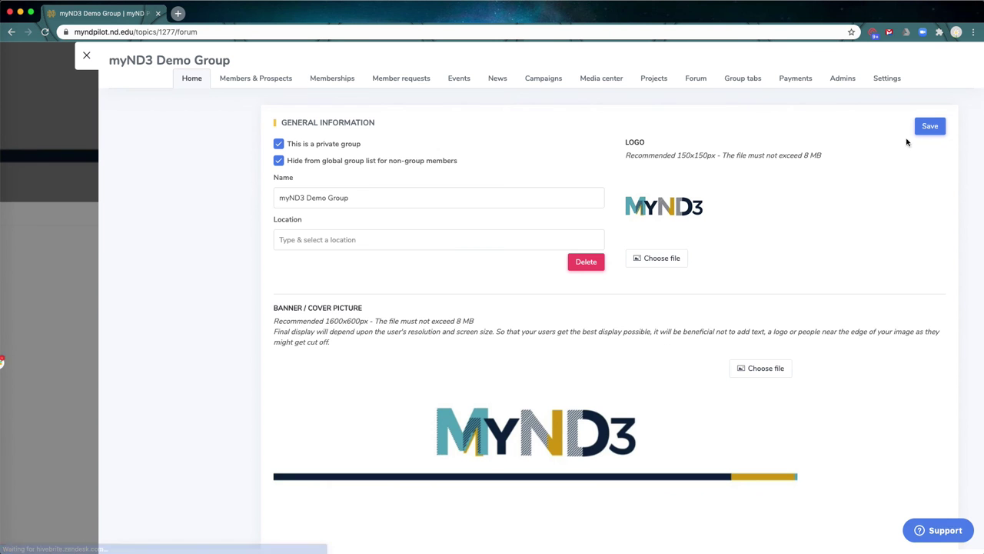
pyautogui.click(743, 78)
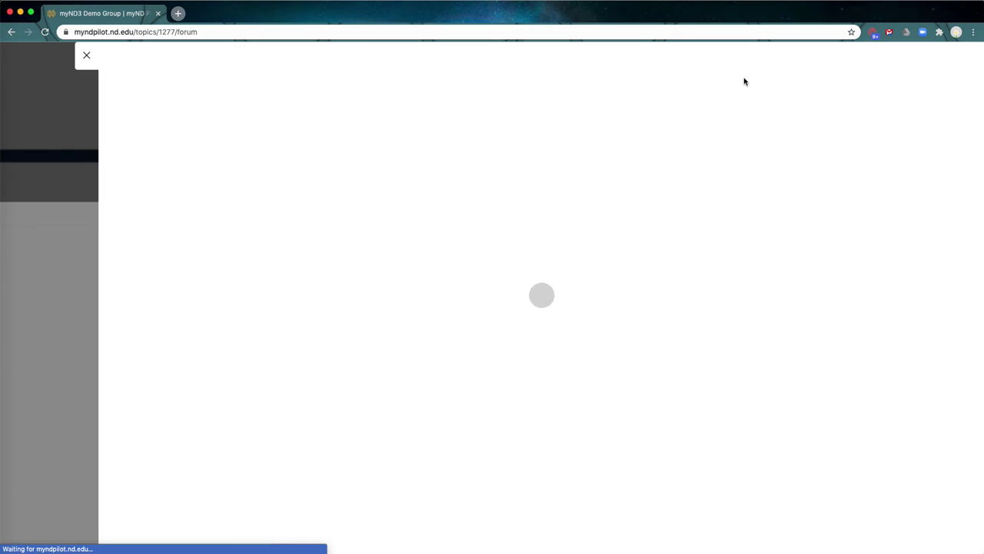
pyautogui.scroll(-3, 582, 354)
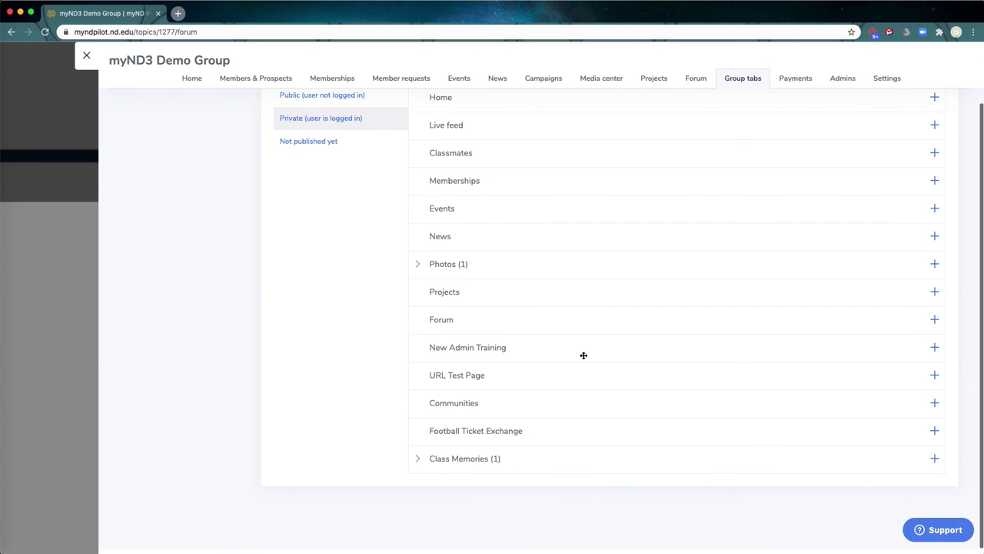
pyautogui.click(419, 458)
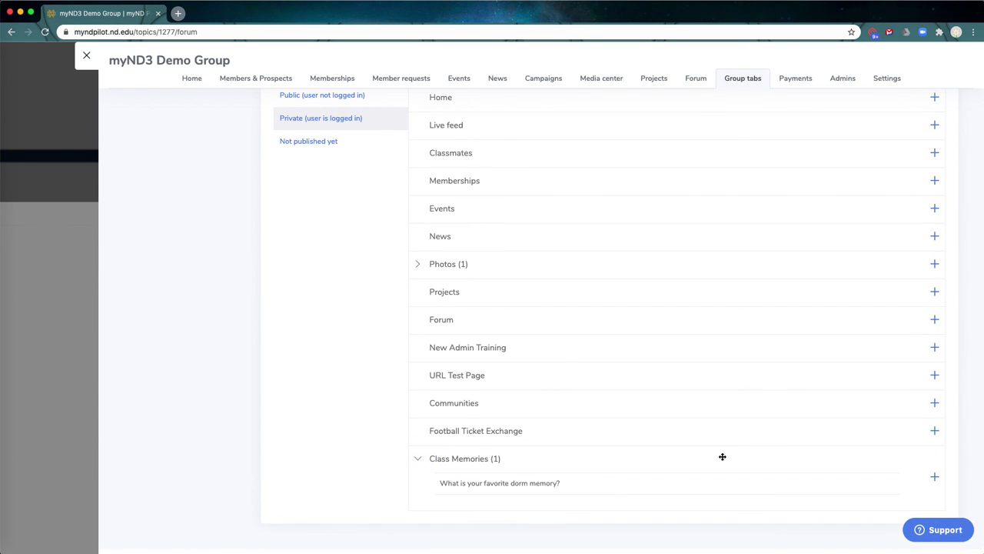
pyautogui.scroll(-2, 807, 476)
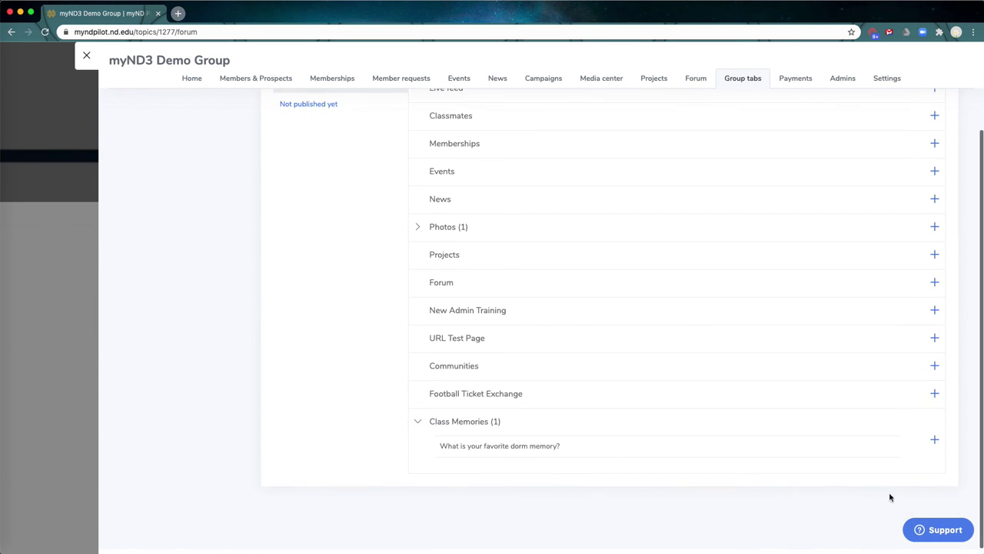
pyautogui.click(934, 441)
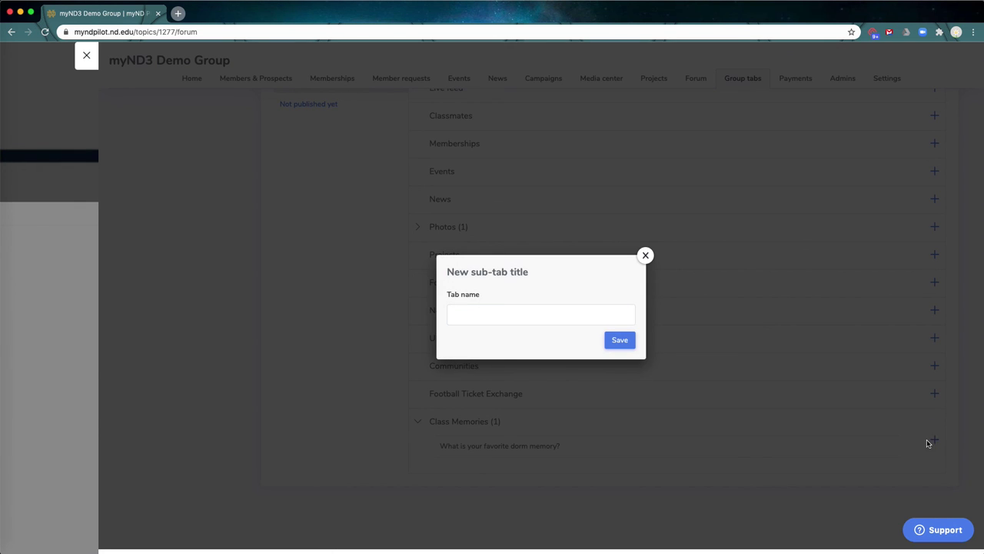
pyautogui.click(502, 318)
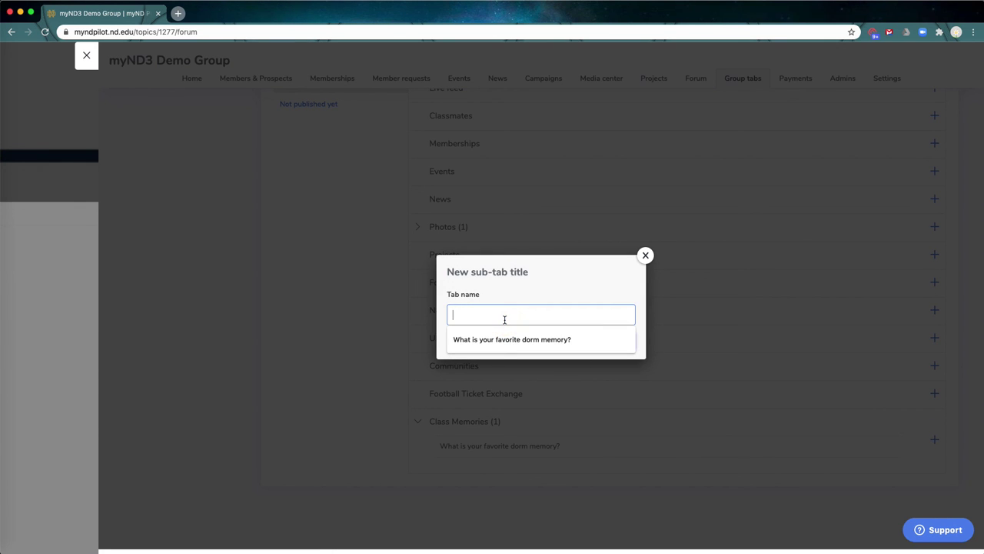
pyautogui.write('What was your favo')
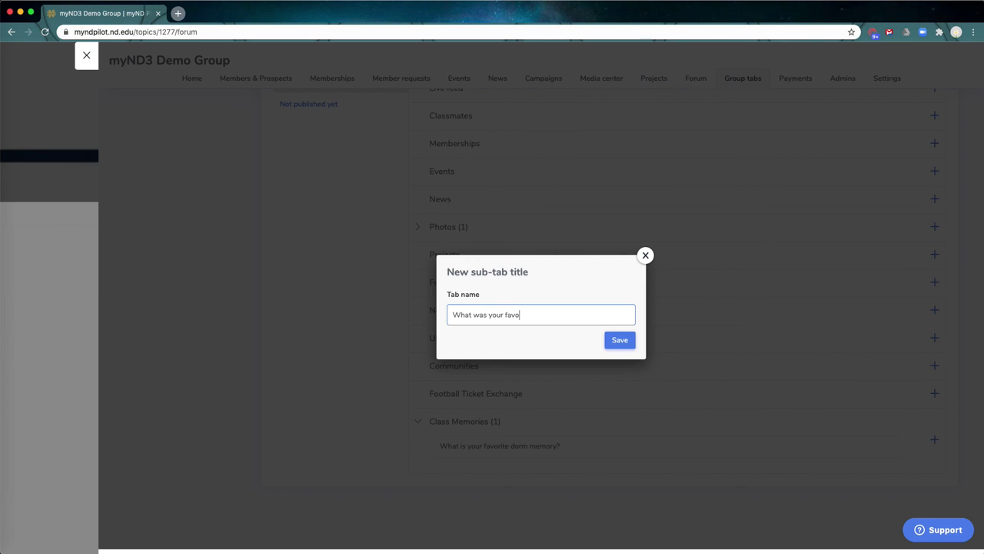
pyautogui.write('rite meal at South Dining Hall?')
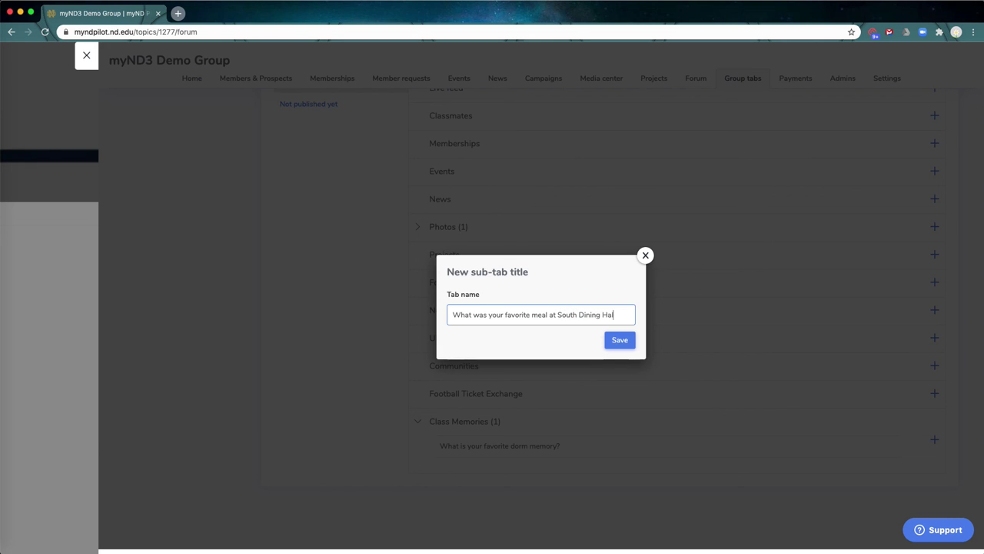
pyautogui.click(617, 340)
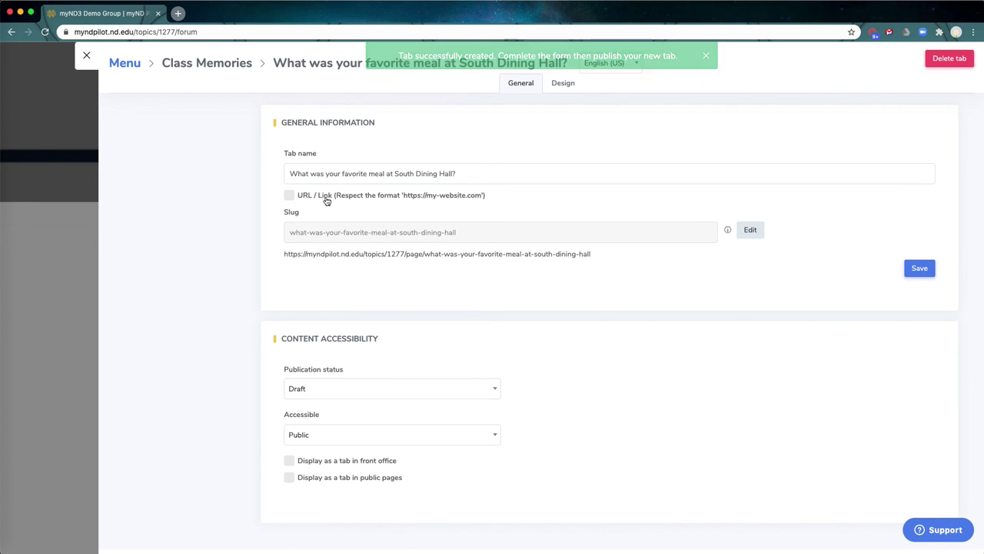
pyautogui.click(290, 196)
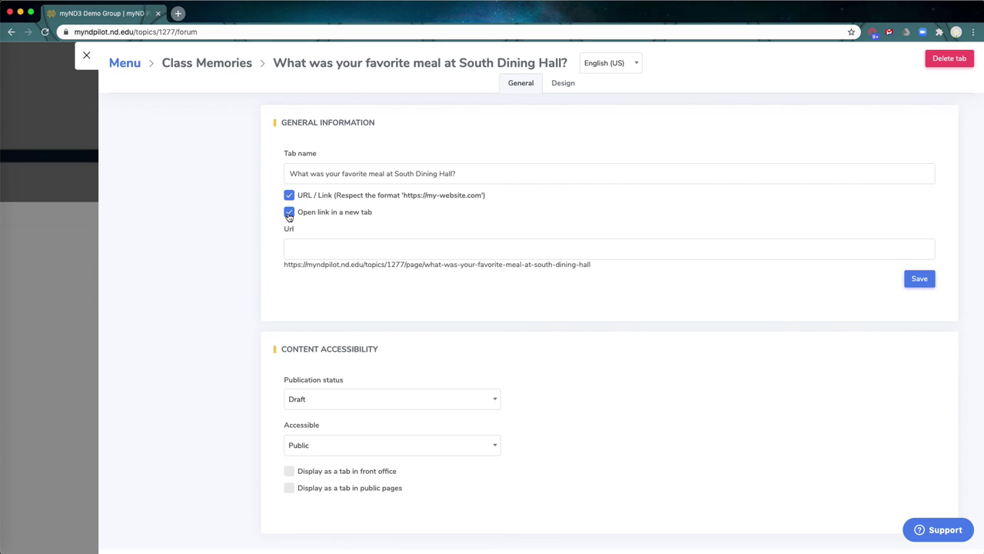
pyautogui.click(289, 213)
pyautogui.click(325, 246)
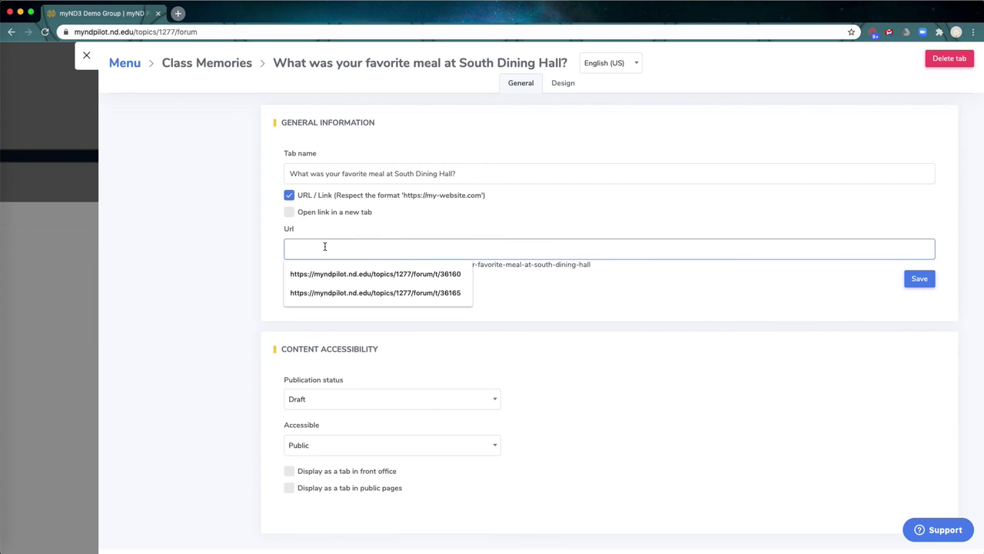
pyautogui.press('super+v')
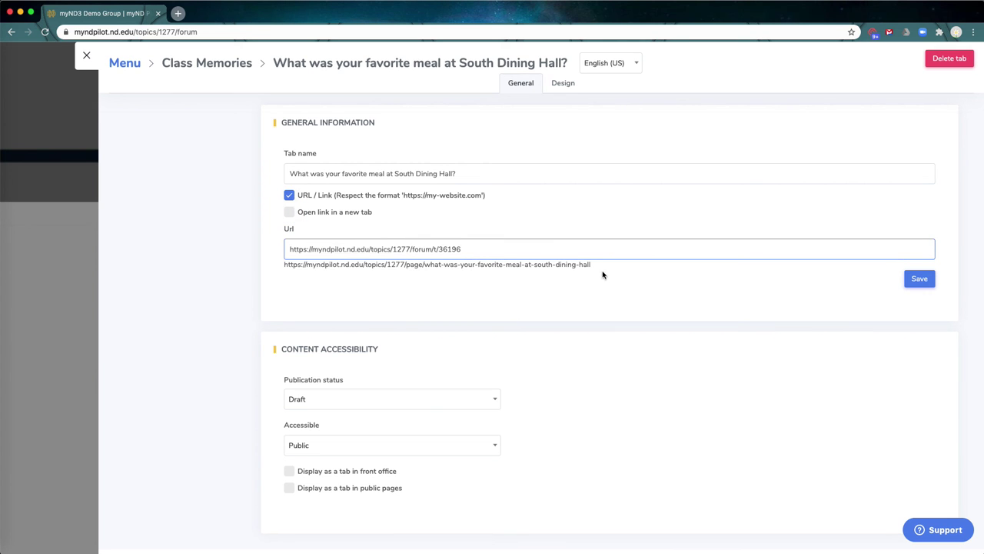
pyautogui.click(927, 280)
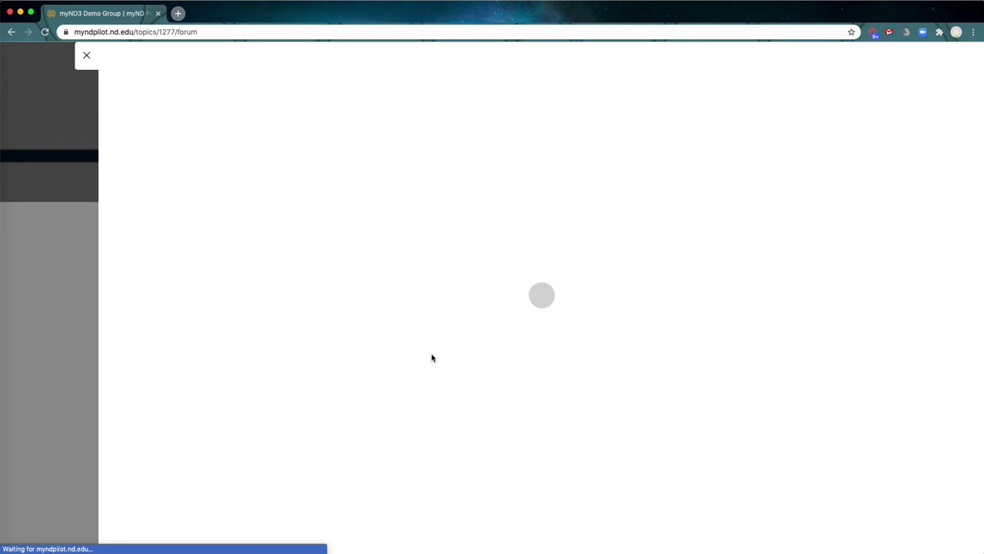
# - Set the South Dining Hall sub-tab to Published with display as a tab in front office, and close the group management
pyautogui.click(392, 399)
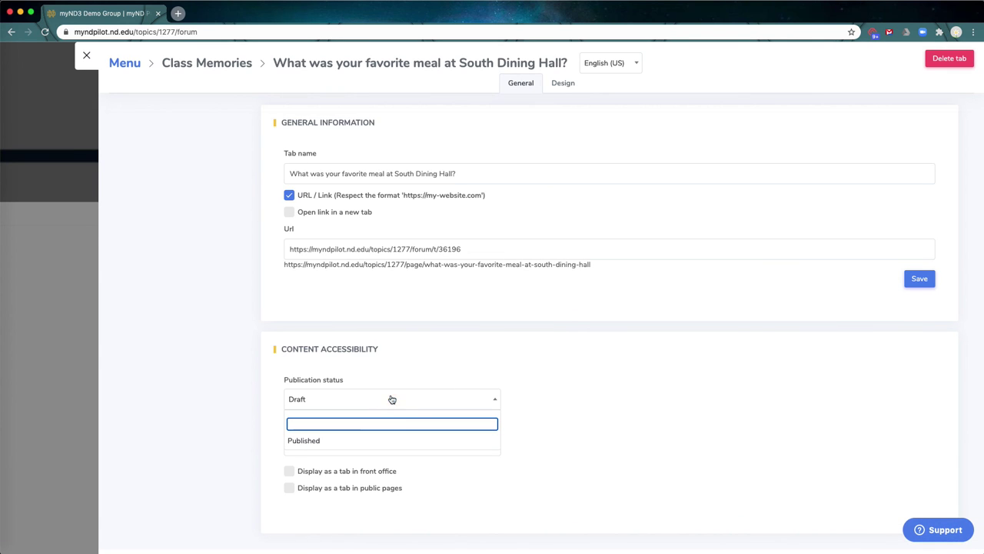
pyautogui.click(309, 440)
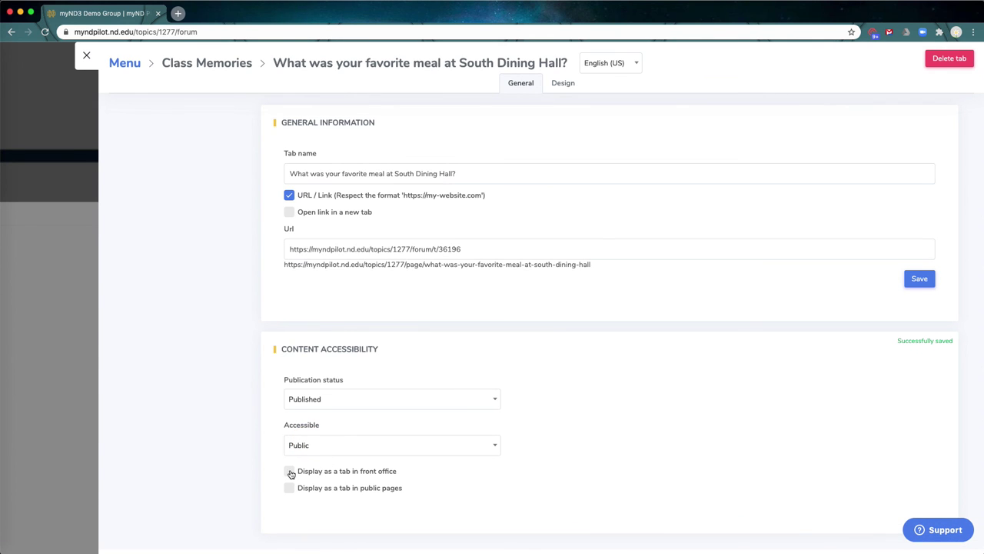
pyautogui.click(290, 471)
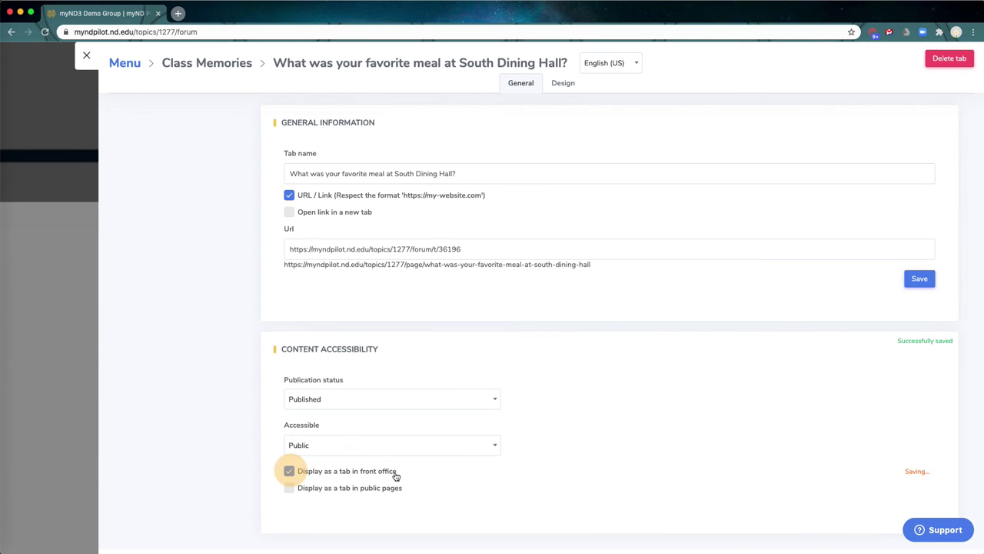
pyautogui.click(86, 56)
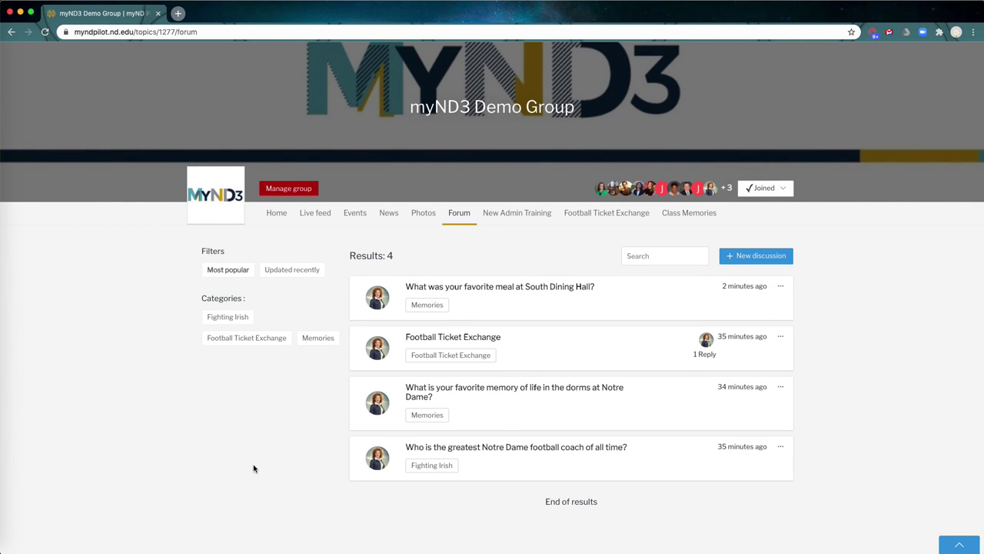
# - Open the South Dining Hall sub-tab from Class Memories, post the comment "Pizza!" in its discussion, and close the discussion
pyautogui.click(699, 218)
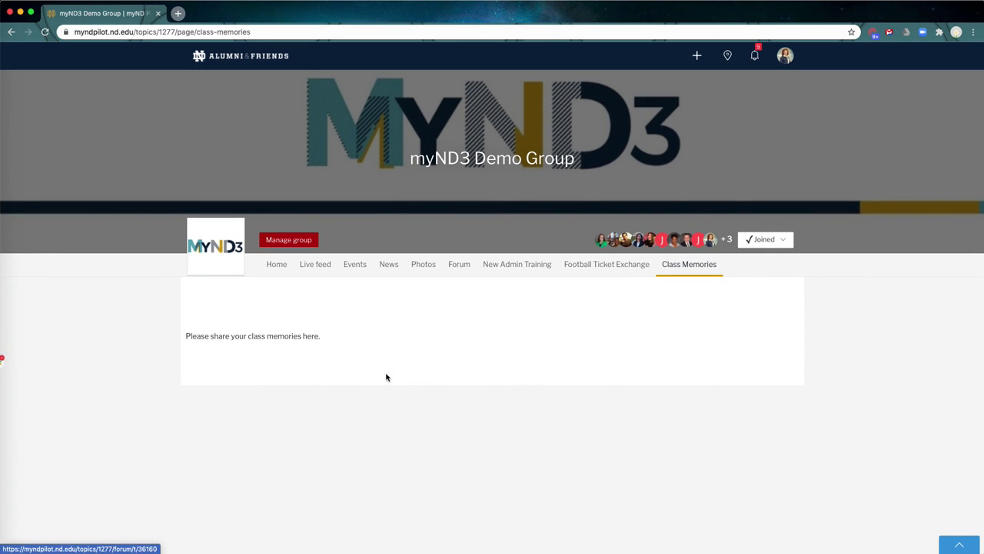
pyautogui.moveTo(689, 260)
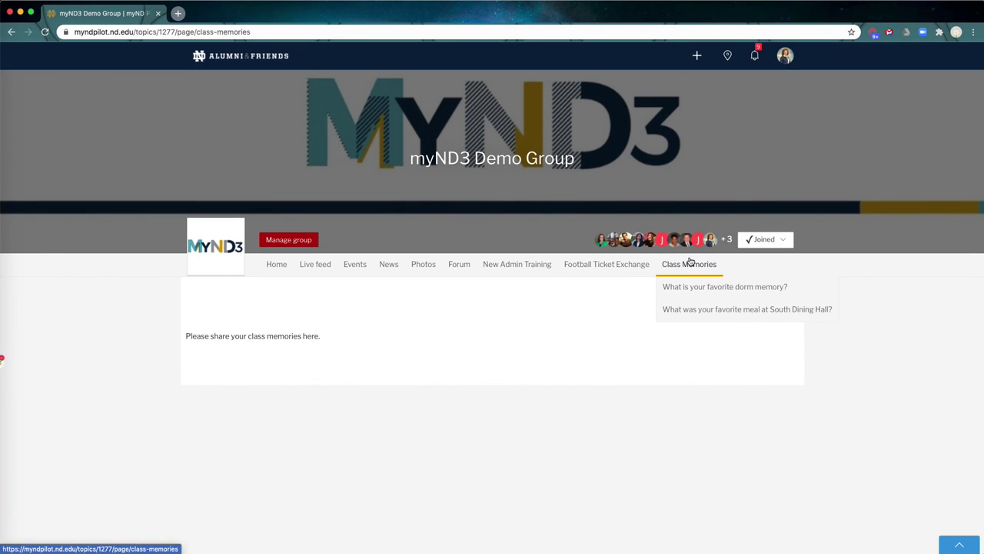
pyautogui.click(706, 310)
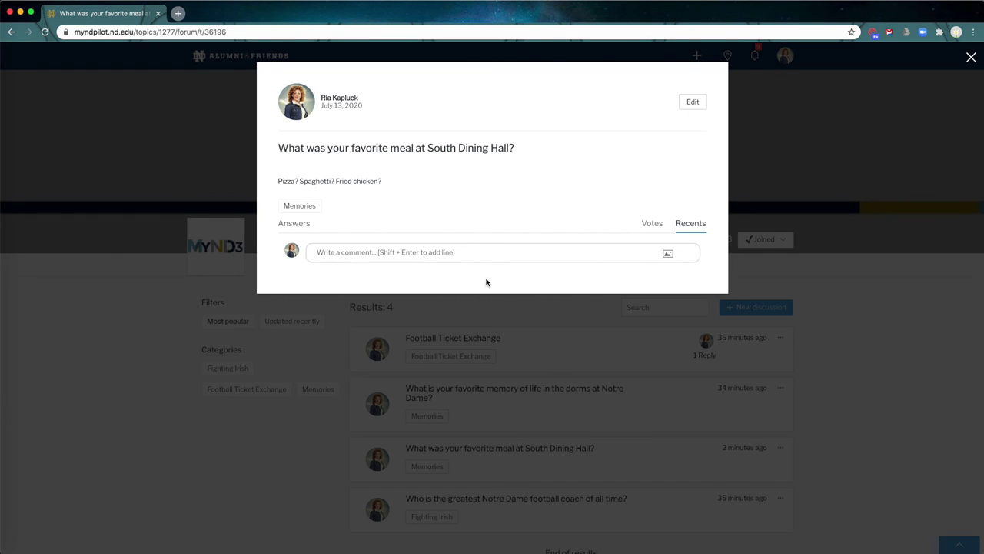
pyautogui.click(482, 251)
pyautogui.write('Pizza')
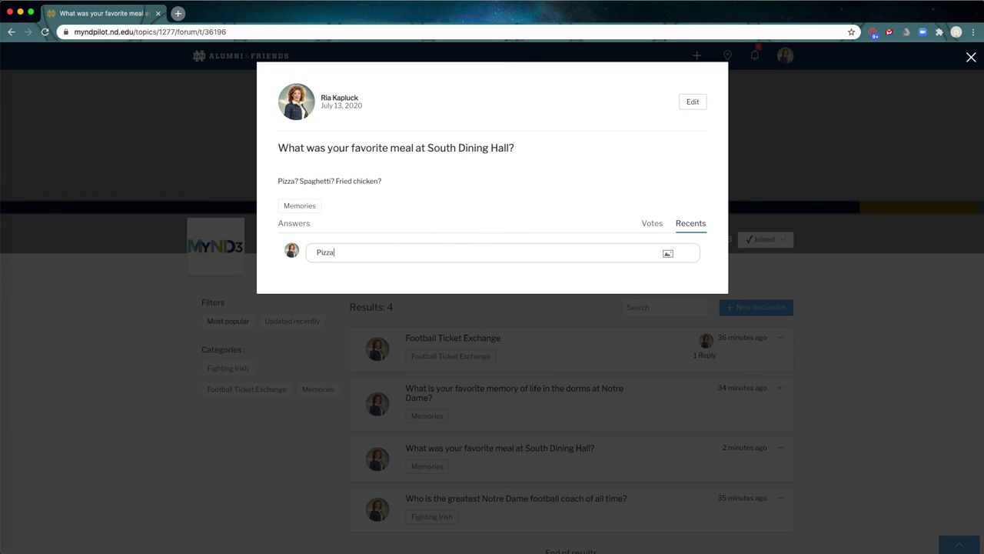
pyautogui.write('!')
pyautogui.press('Return')
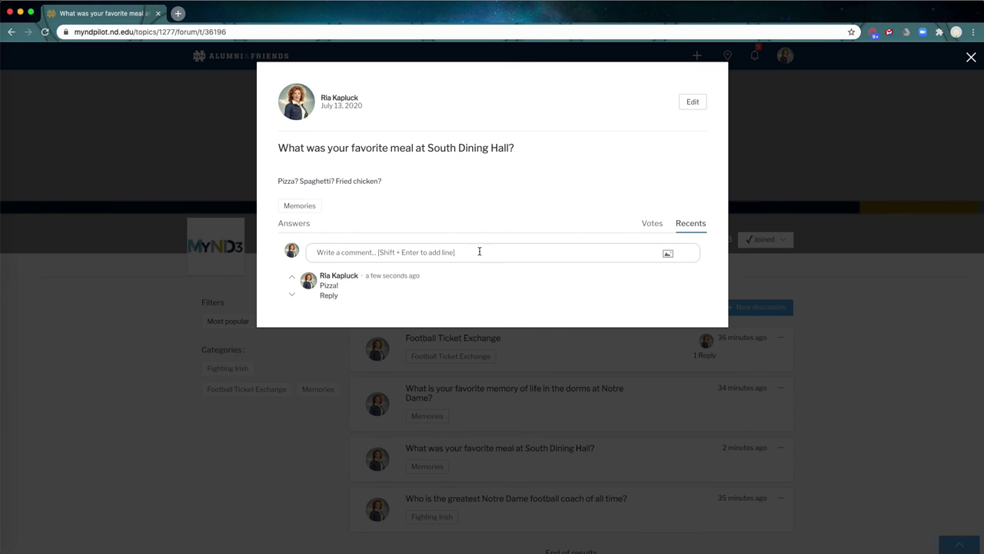
pyautogui.click(292, 276)
pyautogui.click(971, 59)
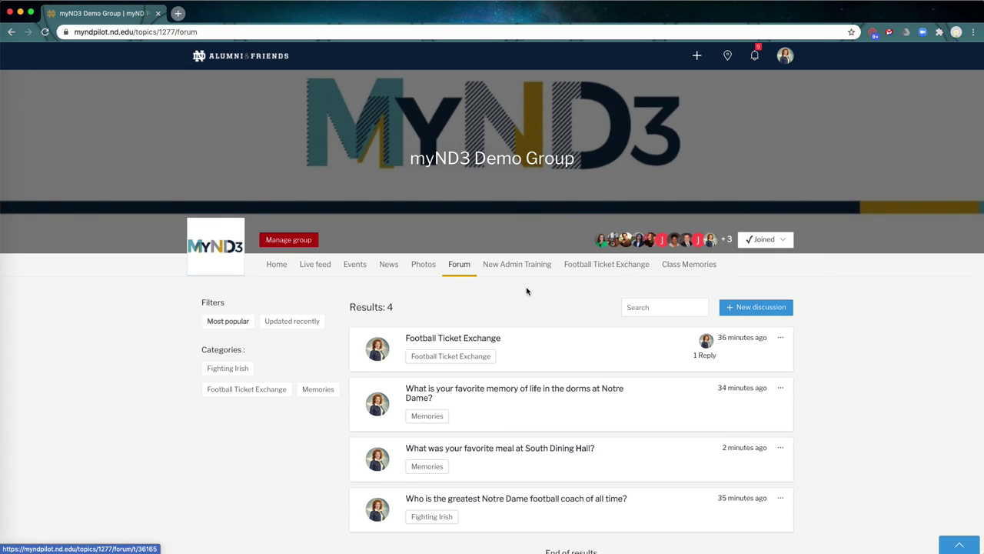
# - Disable the Forum tab in the group's feature activation settings and close the group management
pyautogui.click(291, 239)
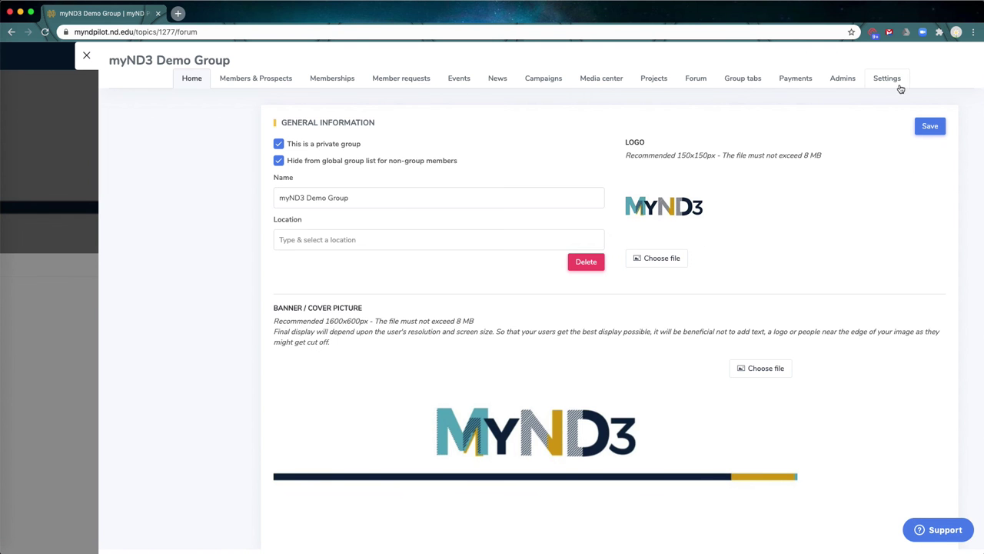
pyautogui.click(889, 81)
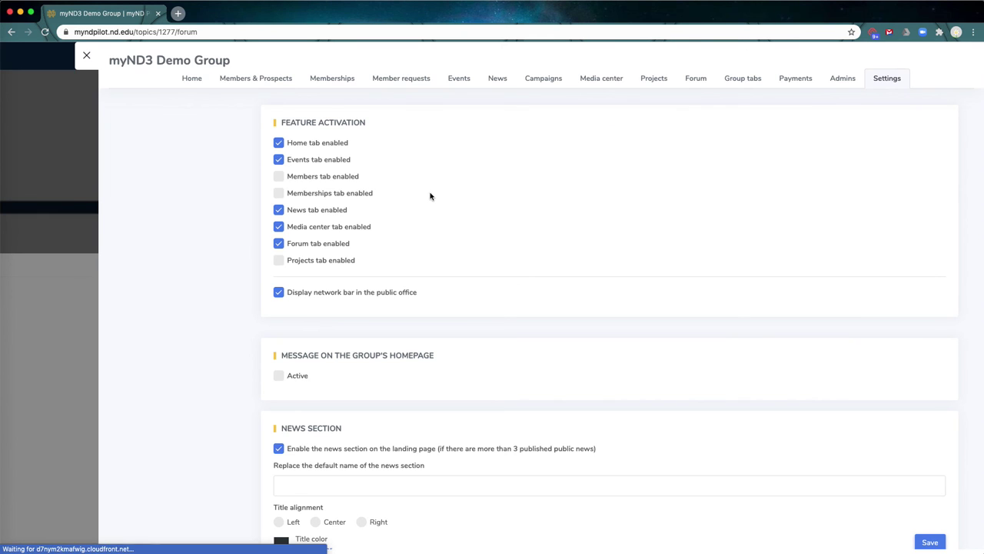
pyautogui.click(279, 243)
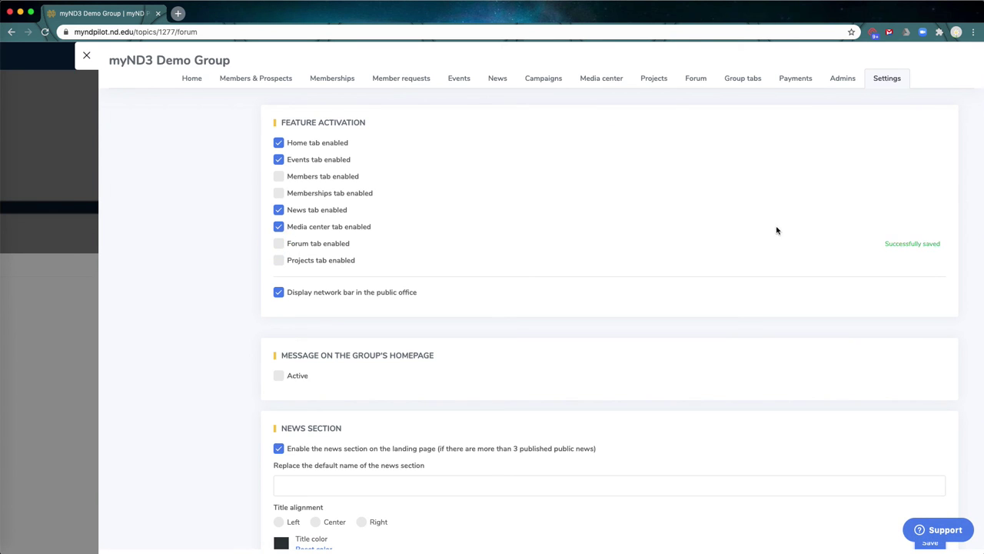
pyautogui.click(86, 58)
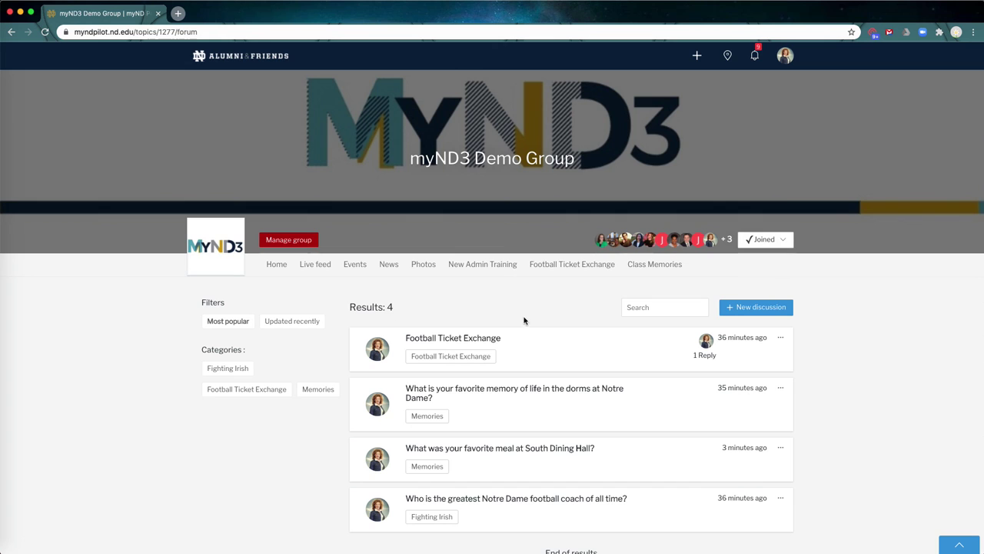
# - Check that the Football Ticket Exchange and Class Memories tabs still open their content without the Forum tab
pyautogui.click(587, 264)
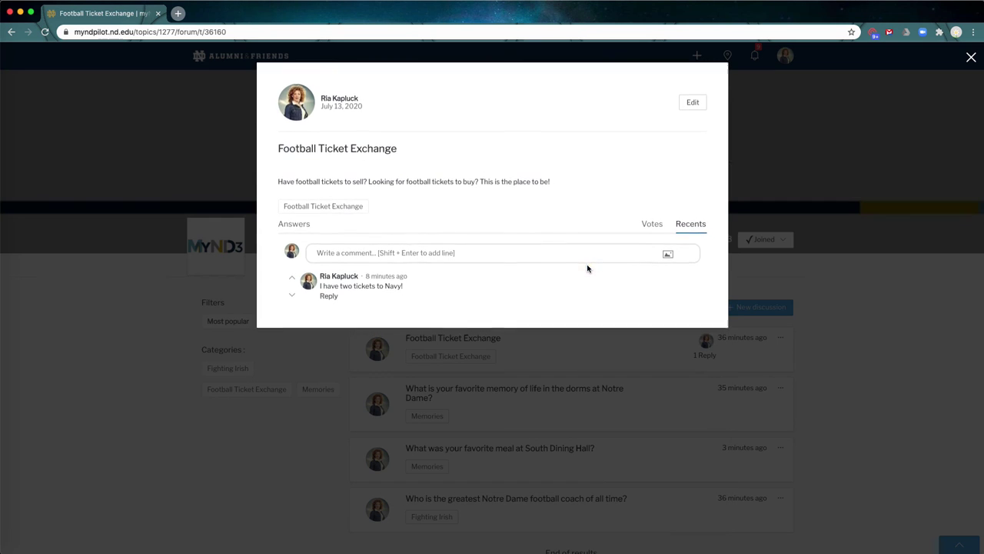
pyautogui.click(970, 57)
pyautogui.click(653, 269)
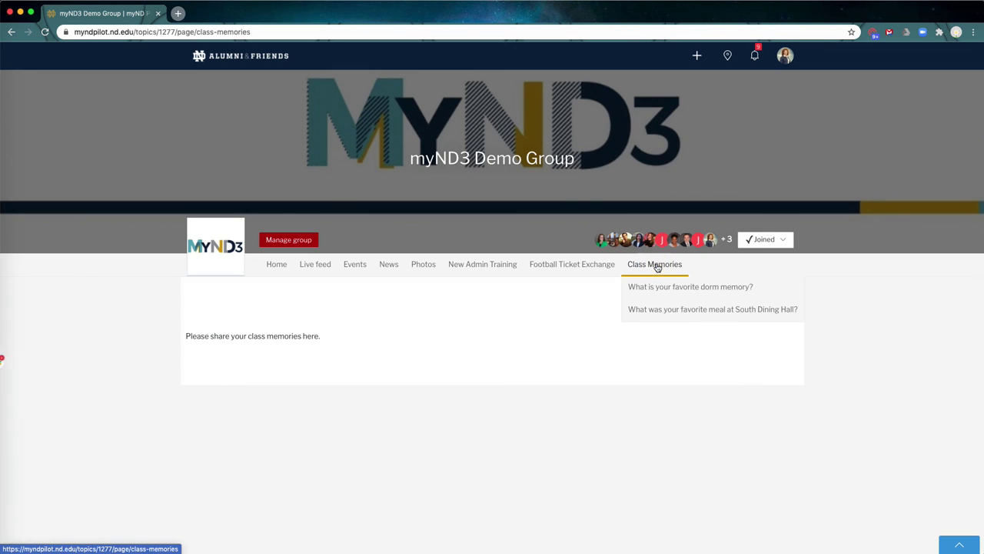